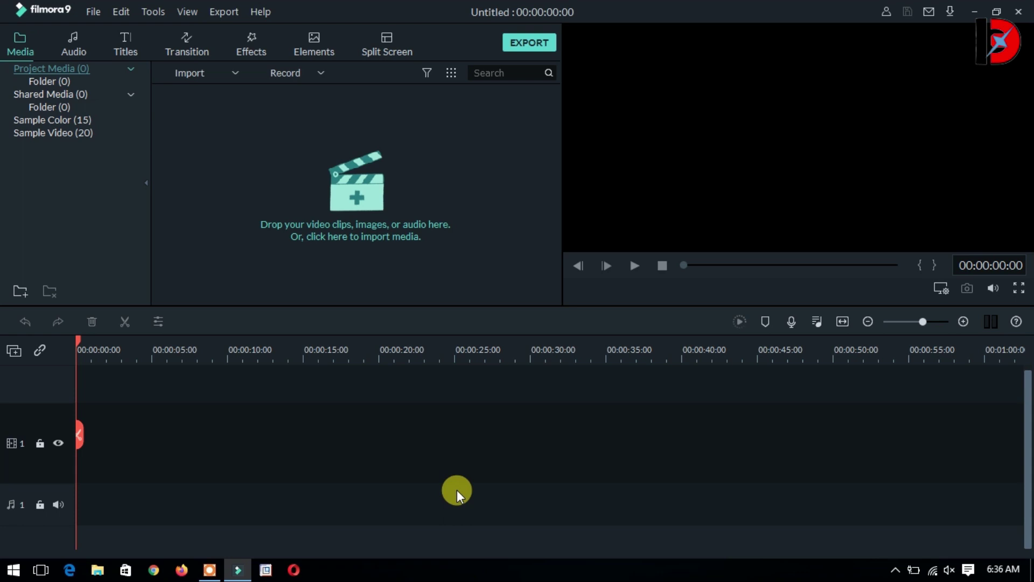
Import Sample Video.mp4 and place it at the start of video track 1, keeping the 1920 x 1080 25fps project settings
left_click(292, 189)
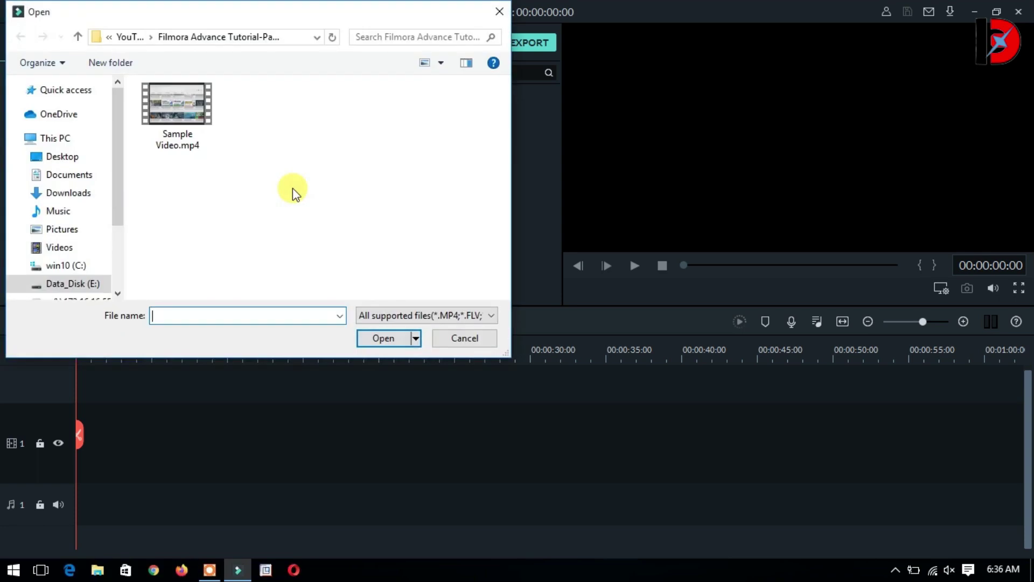
left_click(175, 102)
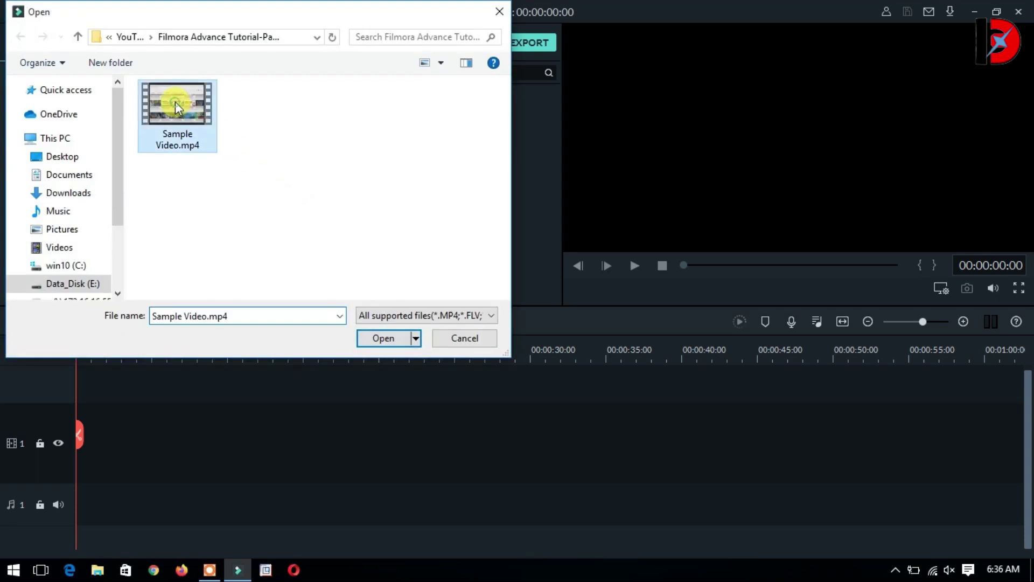
left_click(382, 339)
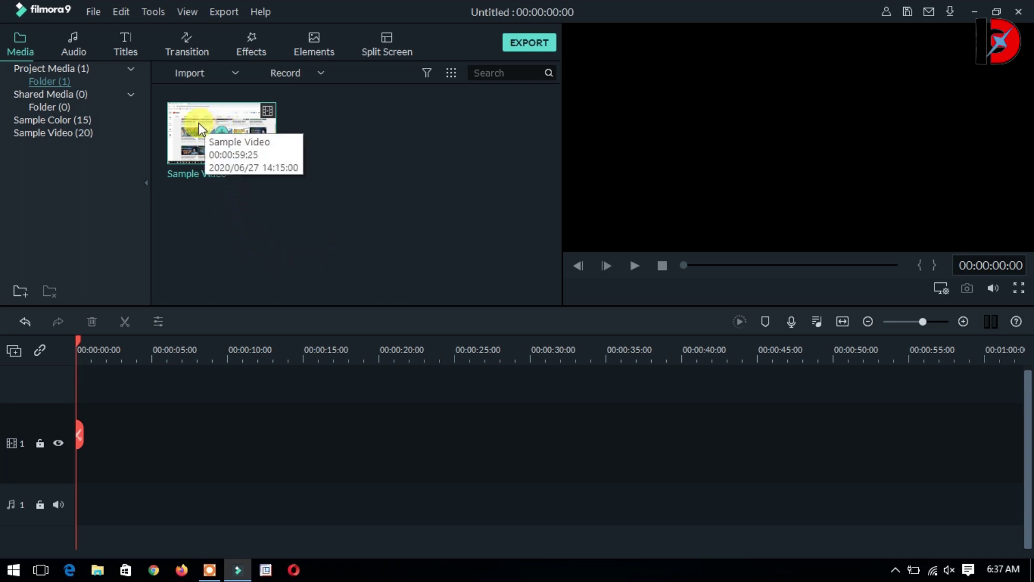
left_click_drag(199, 128, 83, 435)
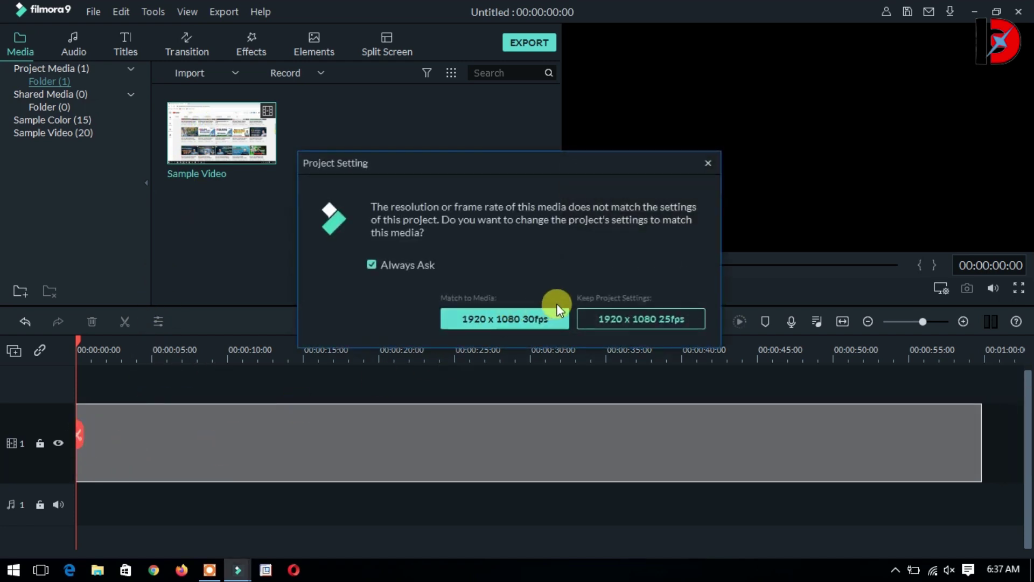
left_click(600, 316)
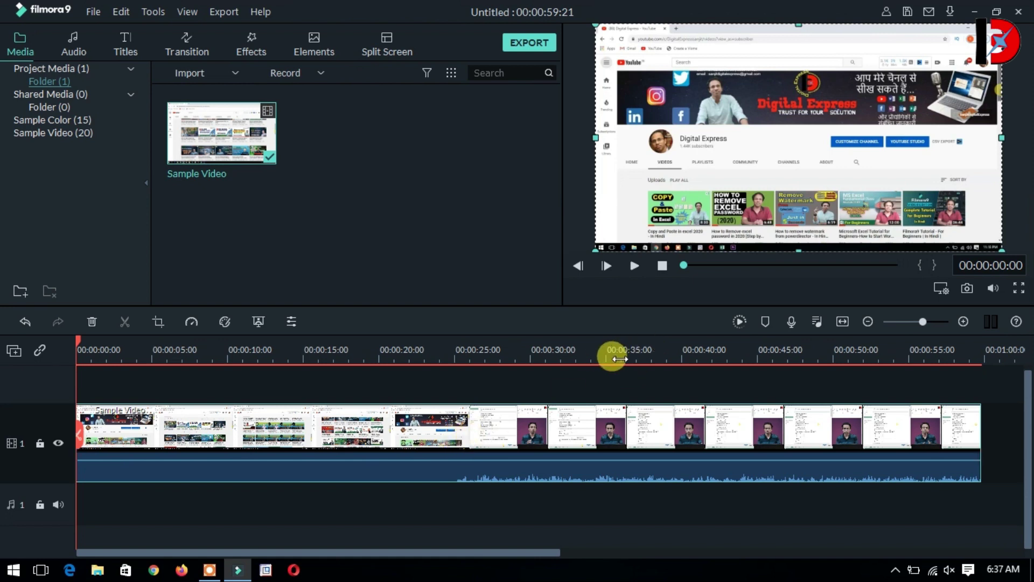
Split the Sample Video clip on the timeline at 00:00:31:06 and again at 00:00:41:15
left_click_drag(599, 356, 548, 357)
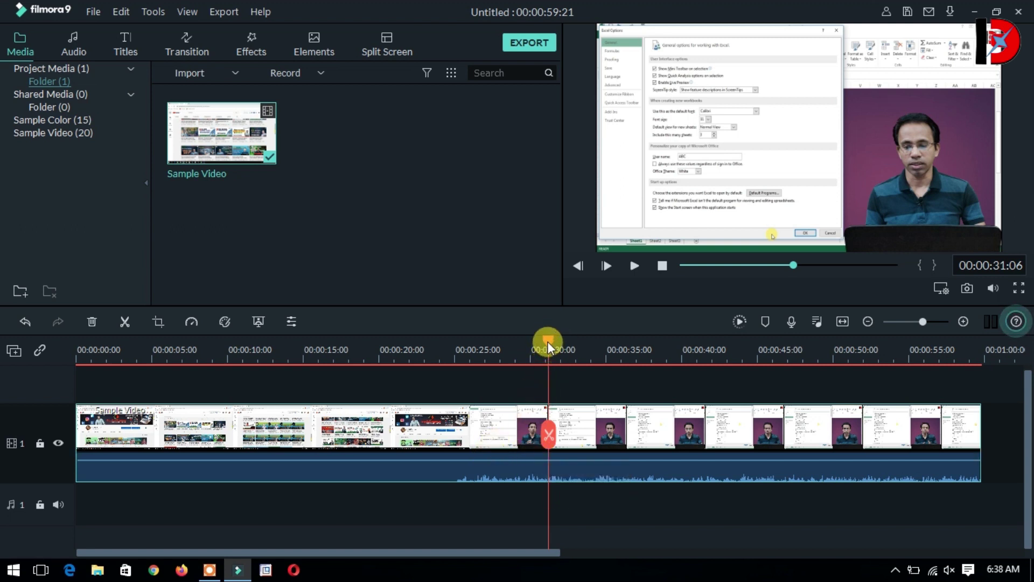
left_click(124, 322)
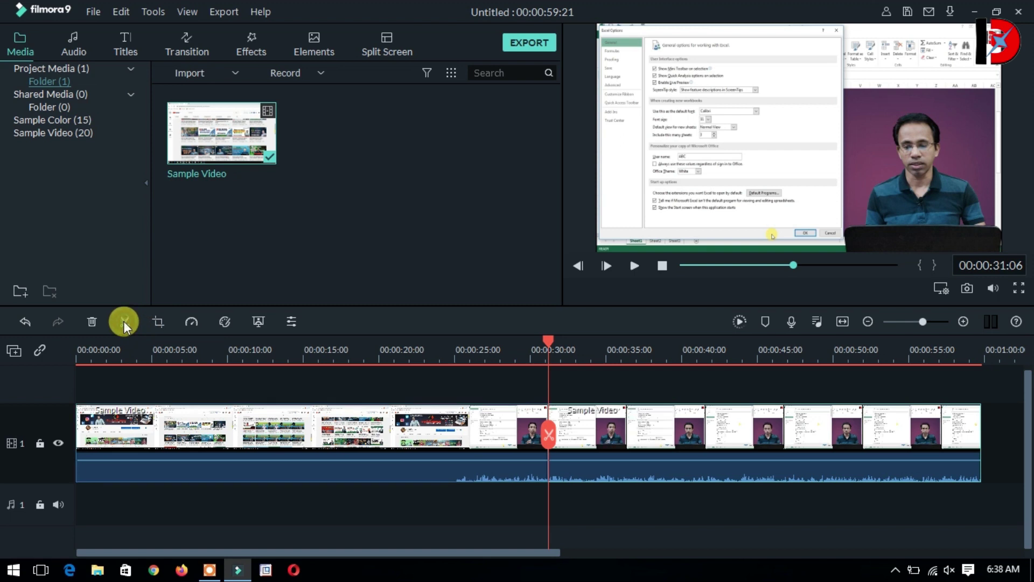
left_click(547, 341)
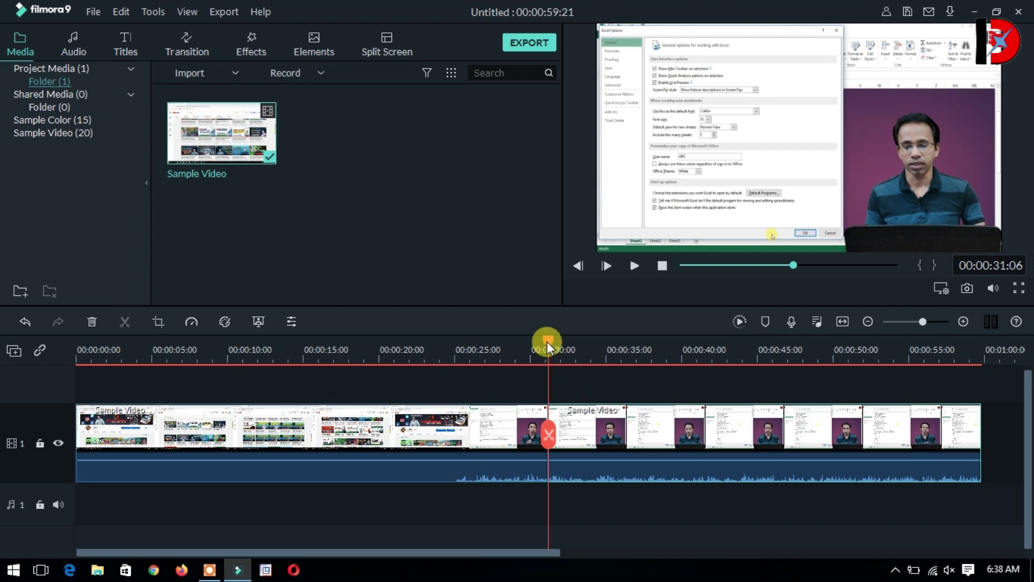
left_click_drag(547, 341, 709, 356)
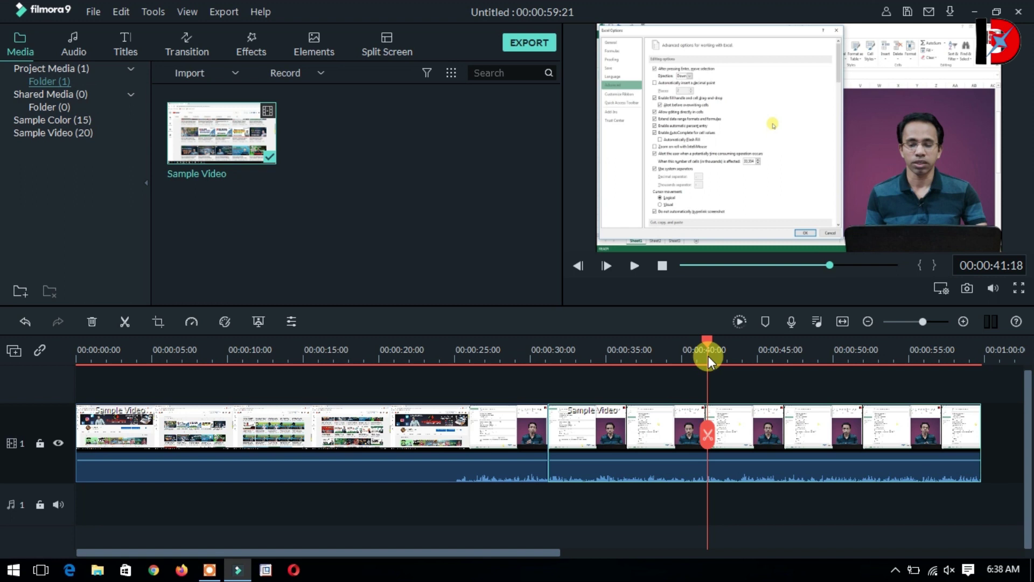
left_click_drag(709, 357, 706, 357)
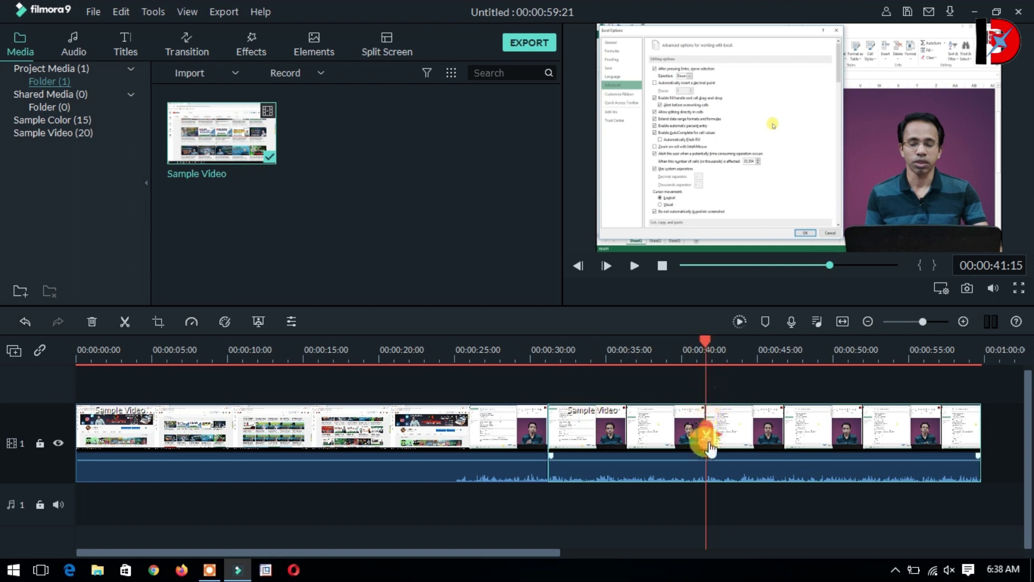
left_click(125, 321)
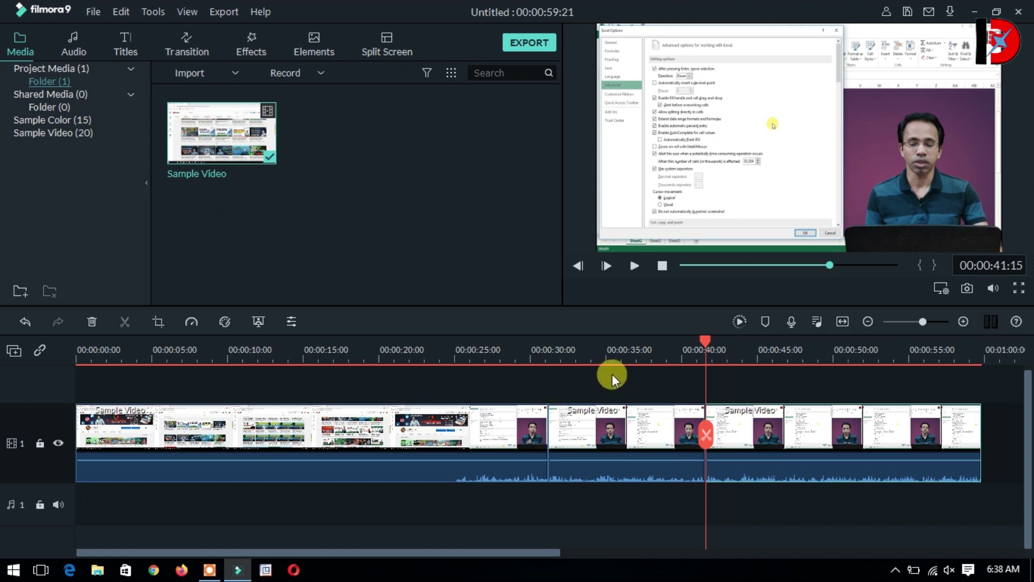
left_click_drag(703, 338, 461, 366)
left_click(622, 434)
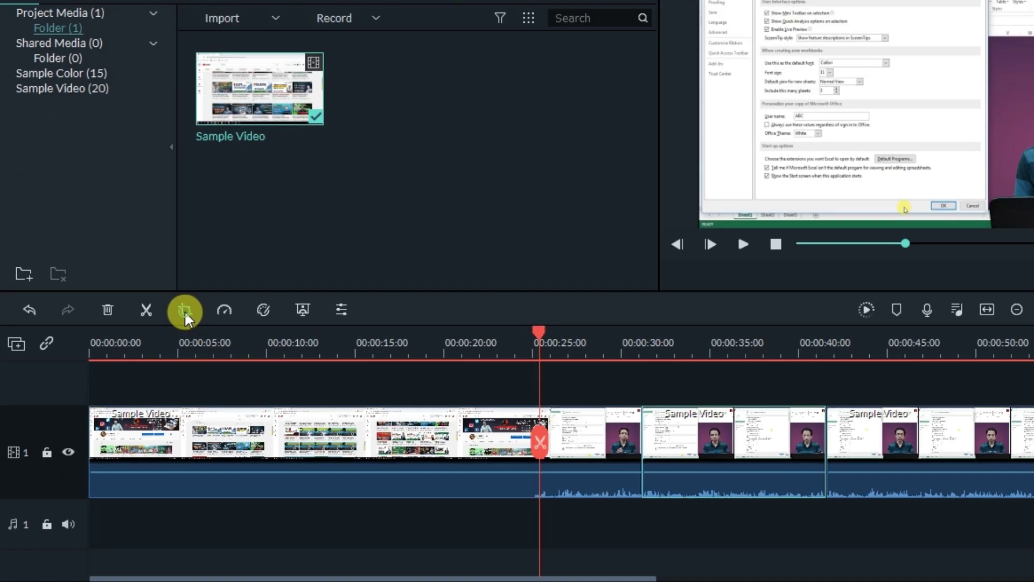
left_click(427, 205)
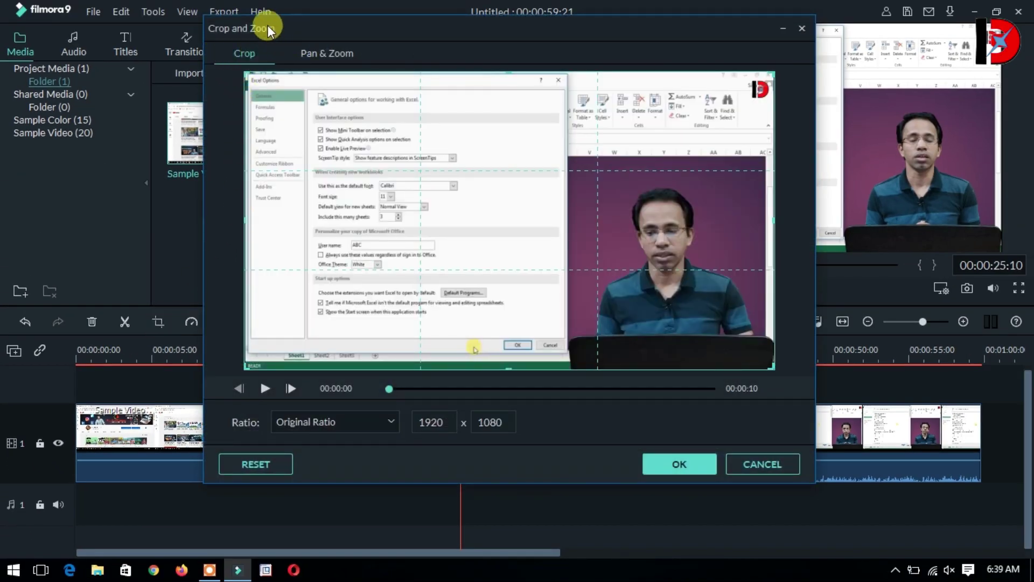
left_click(773, 459)
In Crop and Zoom for the middle segment, shrink the Original Ratio crop frame to about 588 x 331 over the Excel Options dialog's upper-left area
left_click(613, 448)
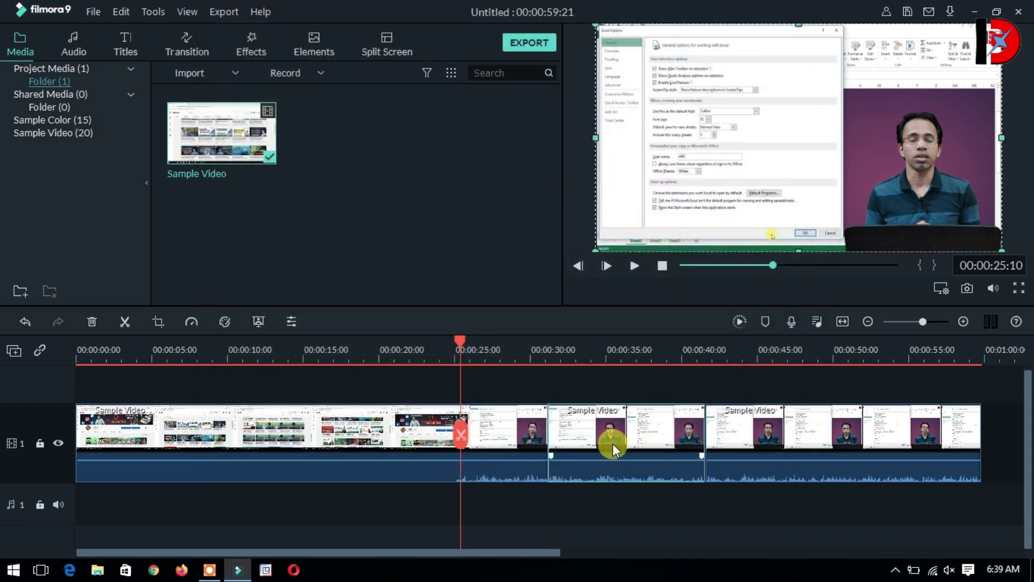
right_click(612, 443)
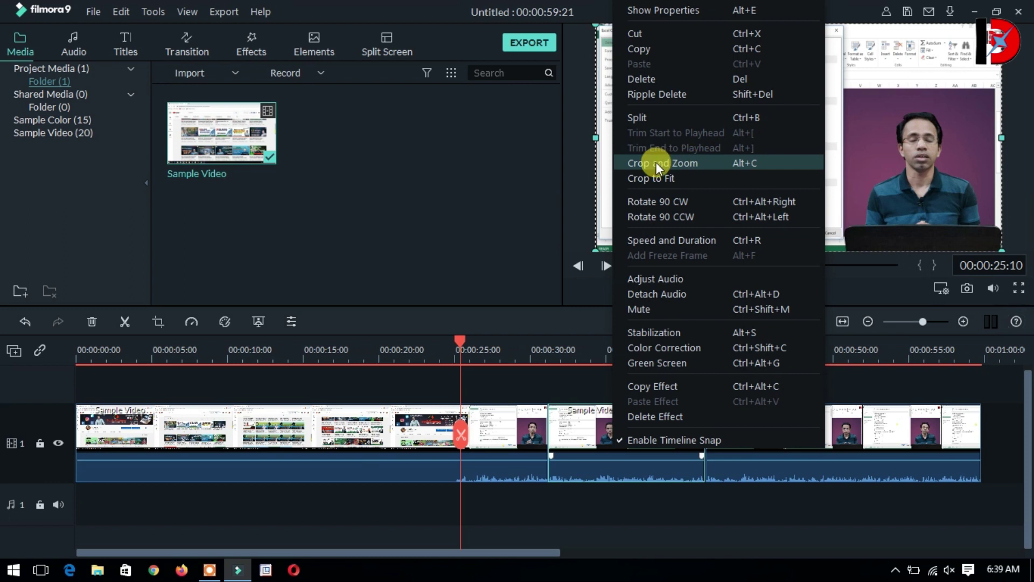
left_click(680, 163)
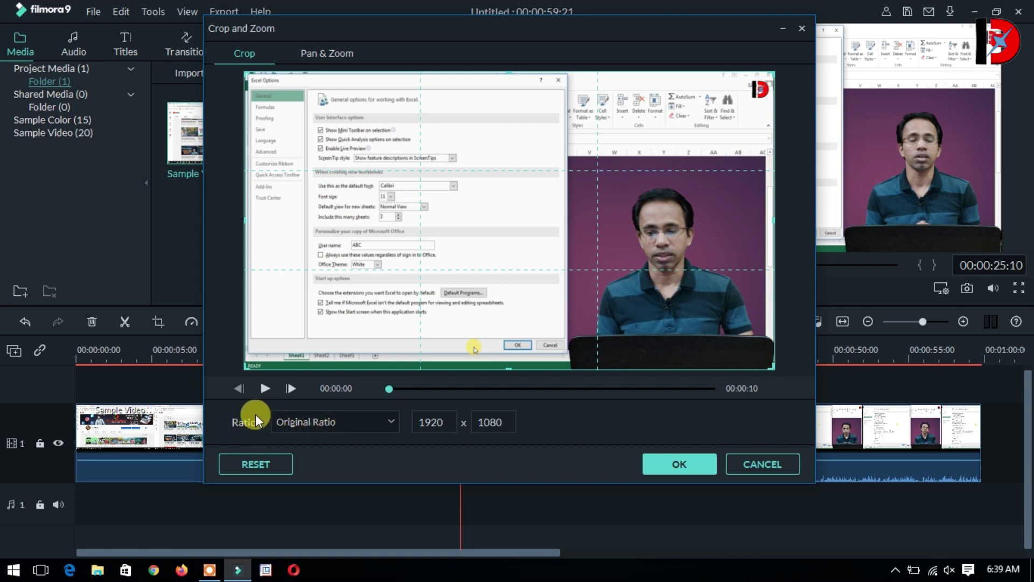
left_click(390, 422)
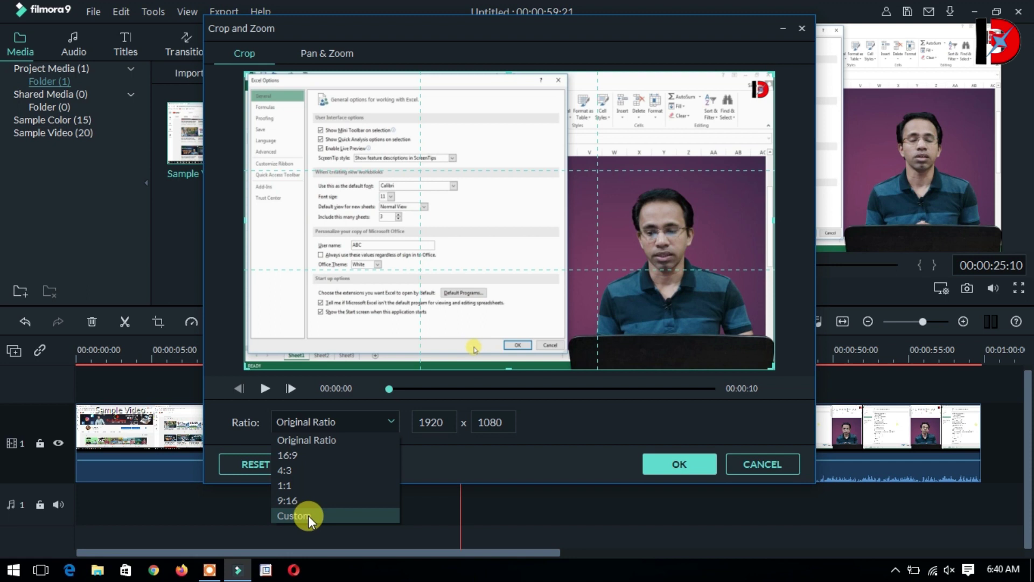
left_click(318, 421)
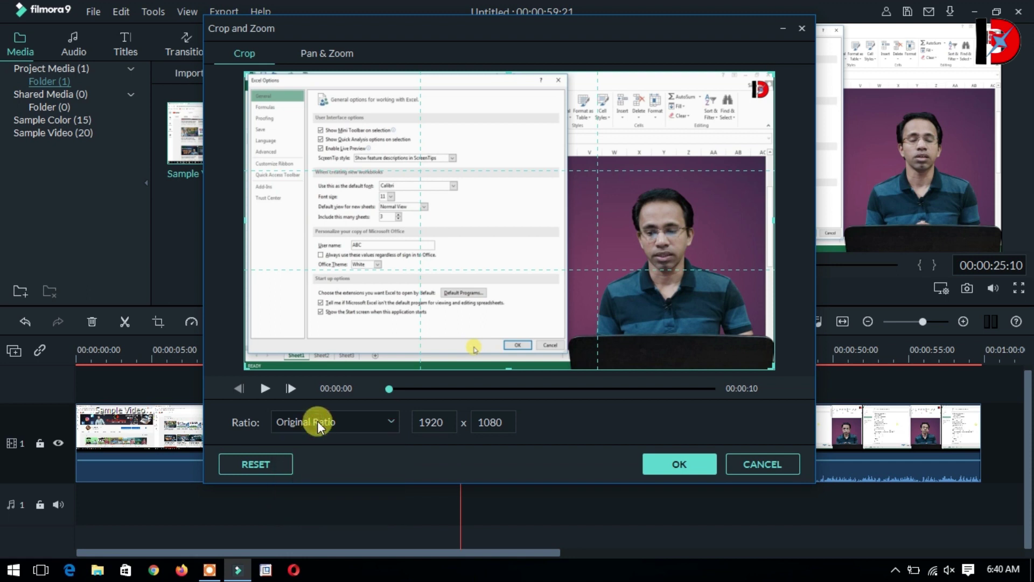
left_click_drag(247, 372, 608, 208)
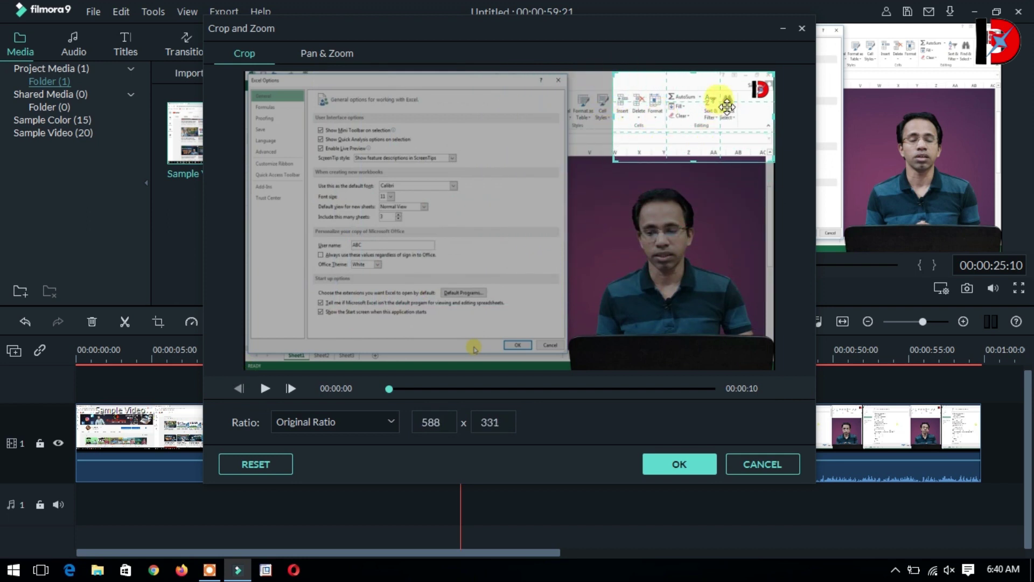
left_click_drag(699, 117, 344, 194)
left_click_drag(342, 171, 337, 134)
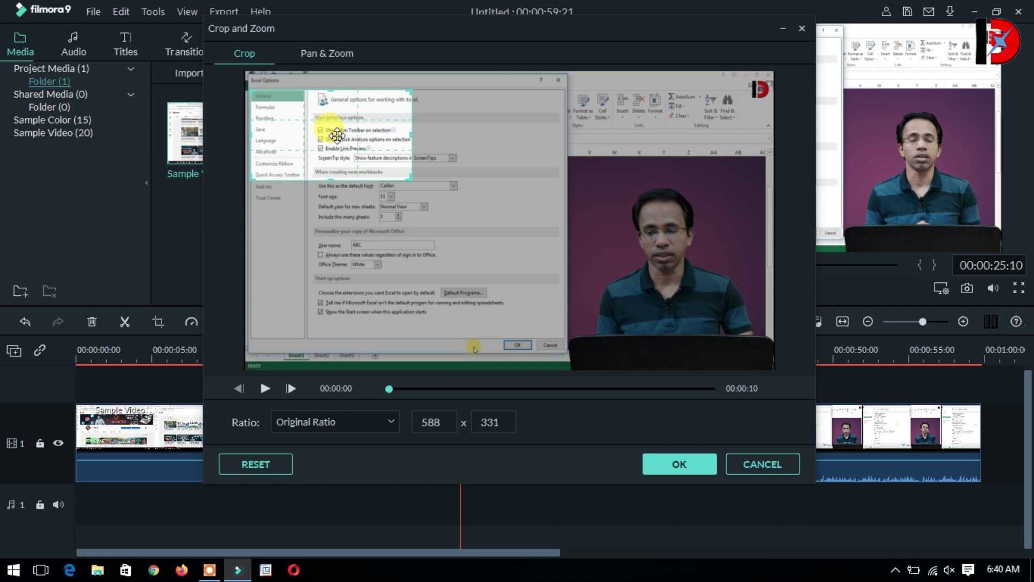
mouse_move(337, 135)
left_mouse_down()
mouse_move(339, 152)
mouse_move(337, 134)
left_mouse_up()
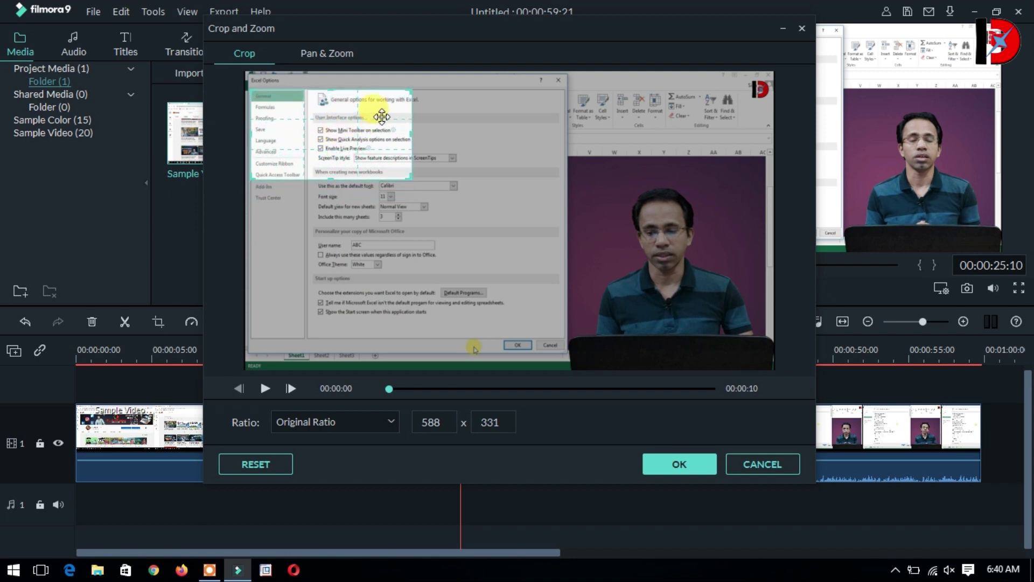
left_click_drag(330, 120, 336, 132)
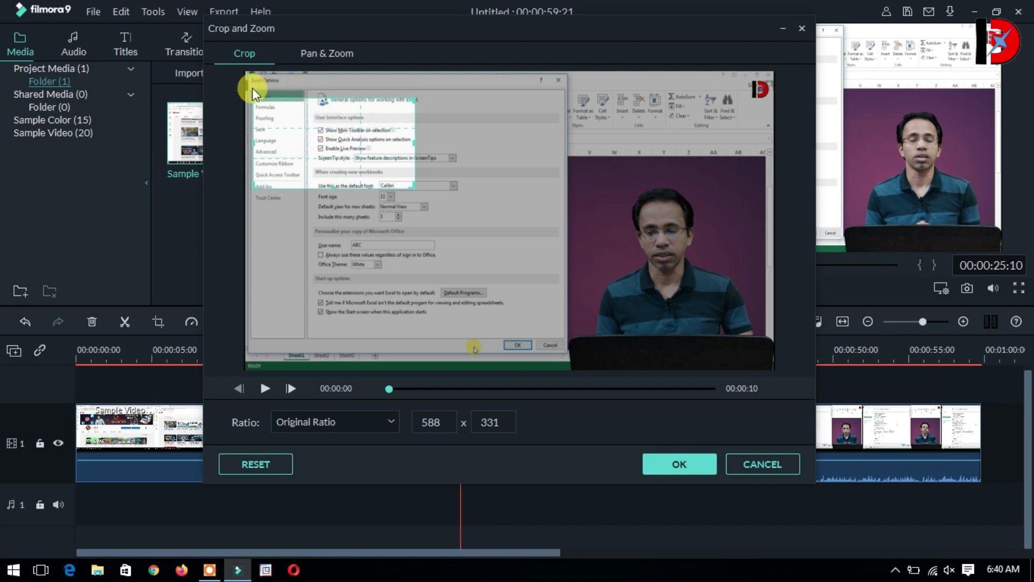
left_click_drag(277, 131, 286, 129)
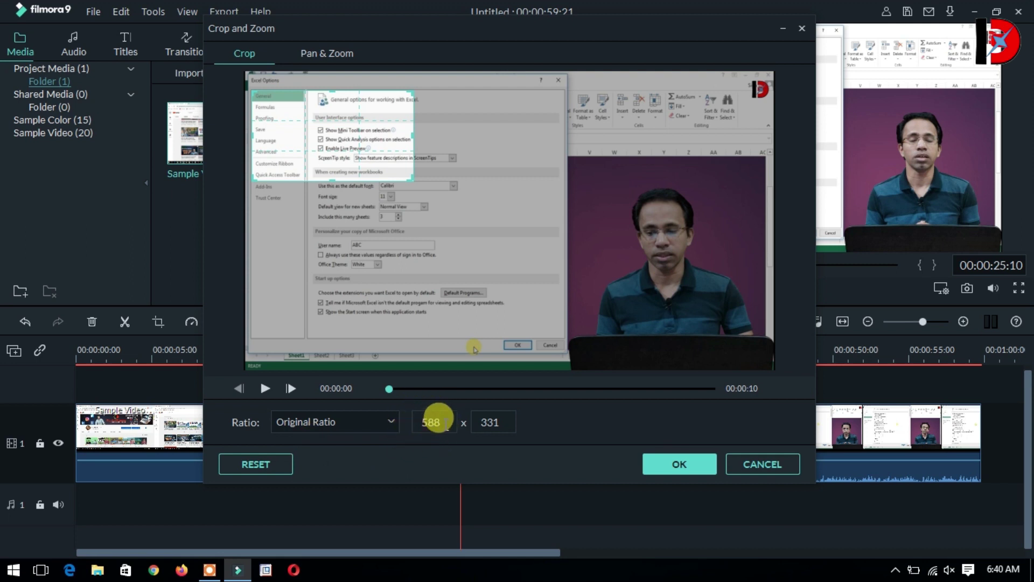
Set the crop frame's width to 600 and apply the crop to the middle segment
left_click_drag(437, 420, 416, 418)
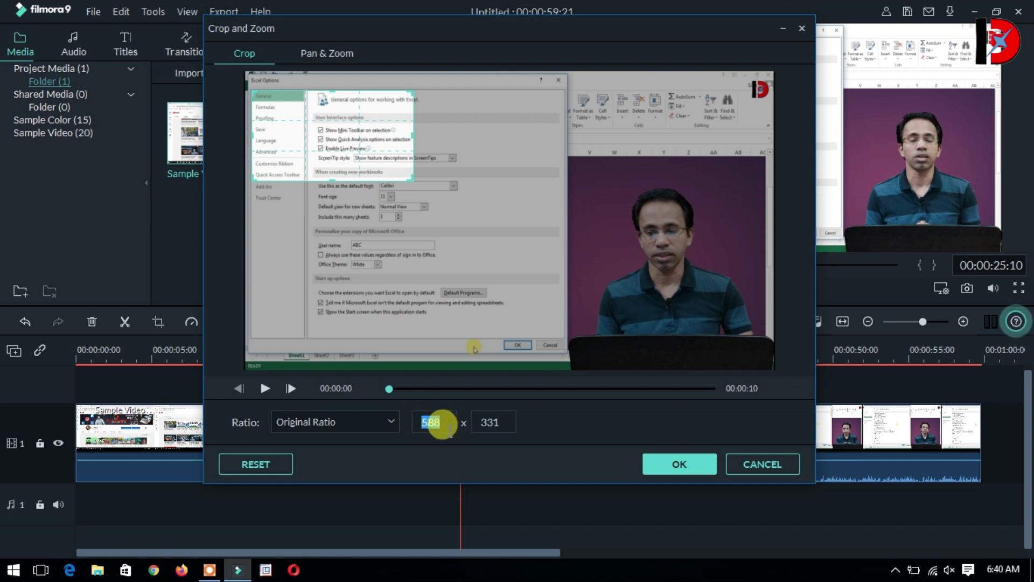
type("600")
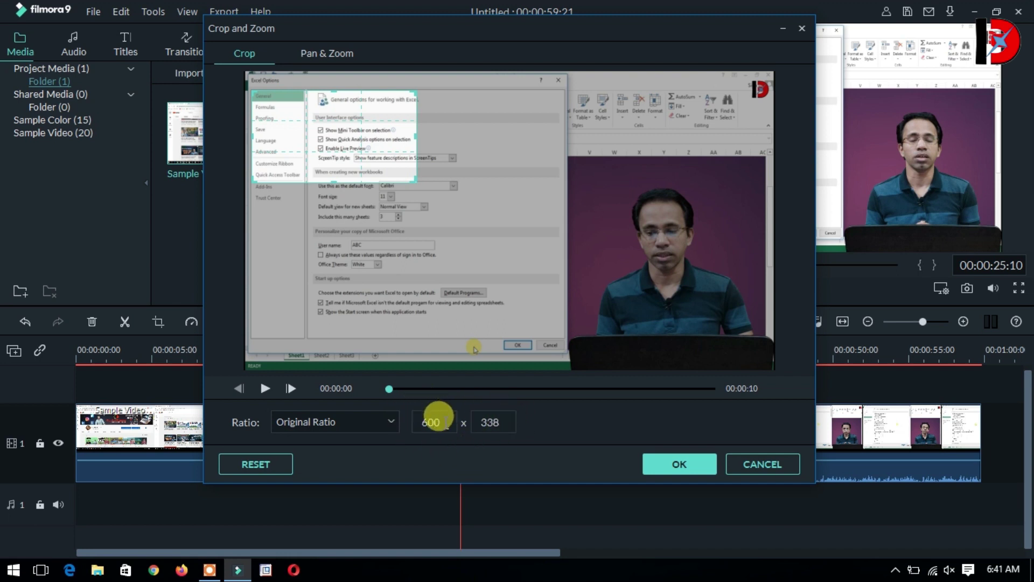
left_click_drag(446, 423, 418, 422)
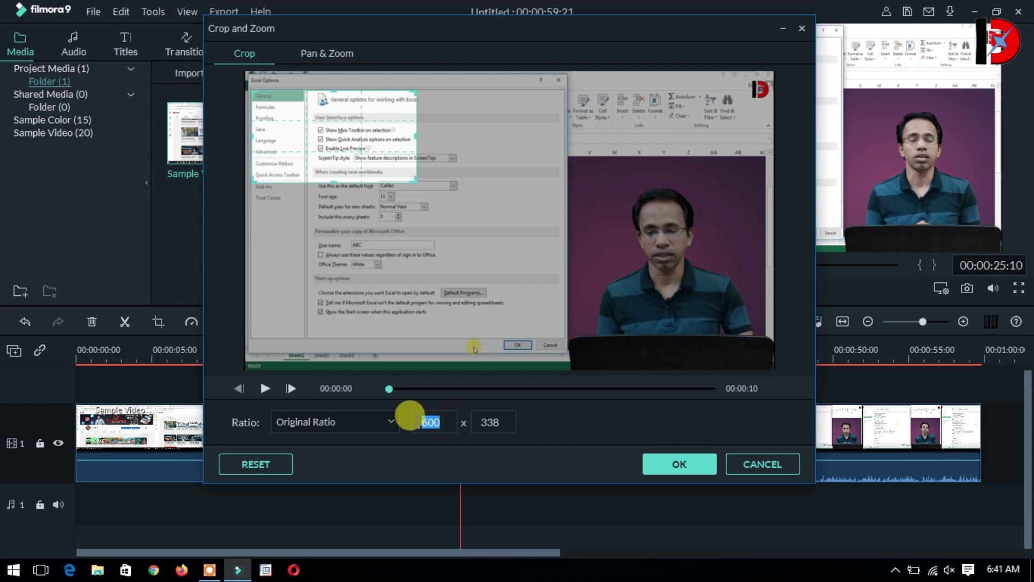
left_click(670, 463)
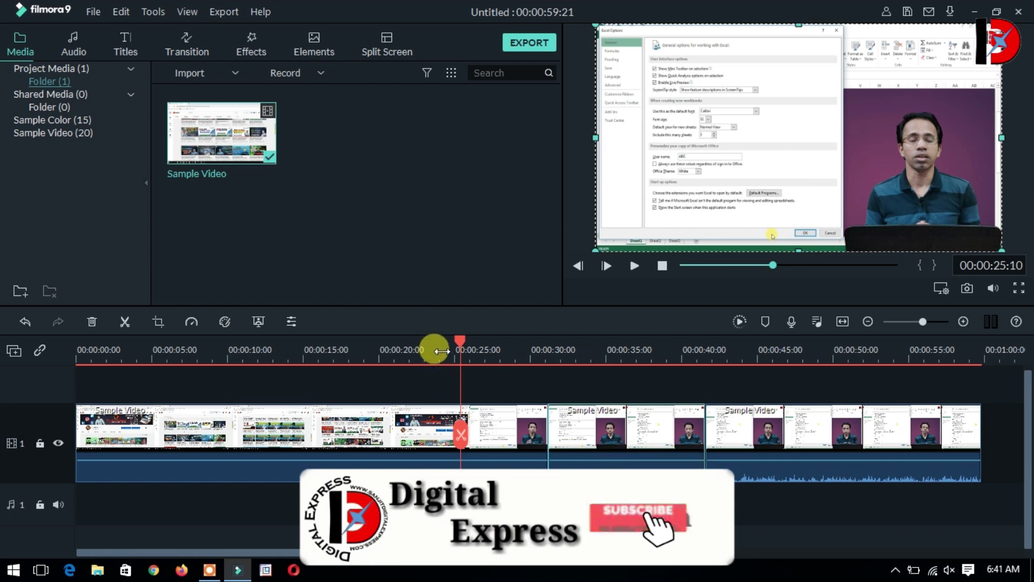
Play the timeline from about 00:00:30:00 through the middle segment to preview the crop
left_click_drag(457, 341, 531, 355)
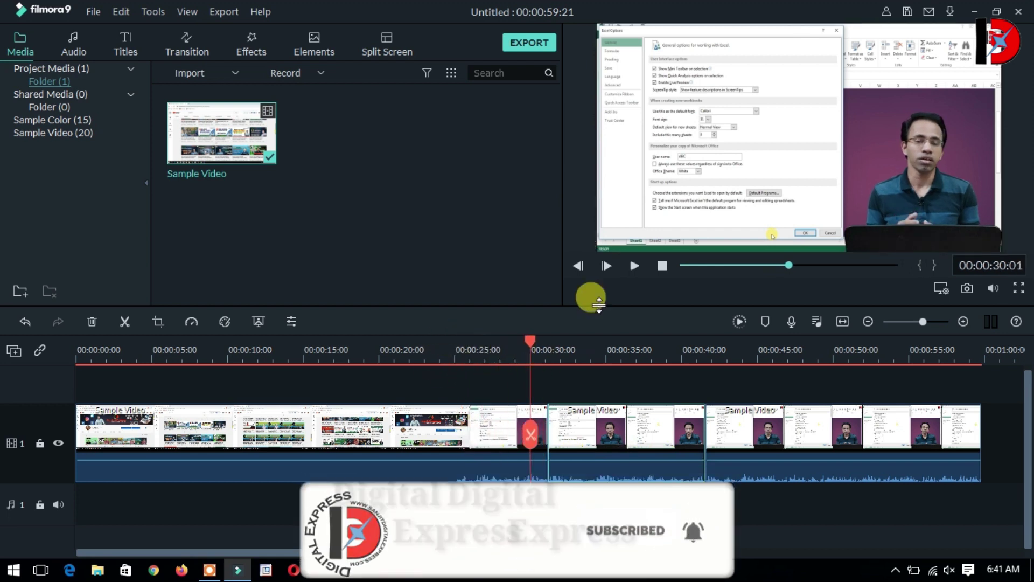
left_click(631, 267)
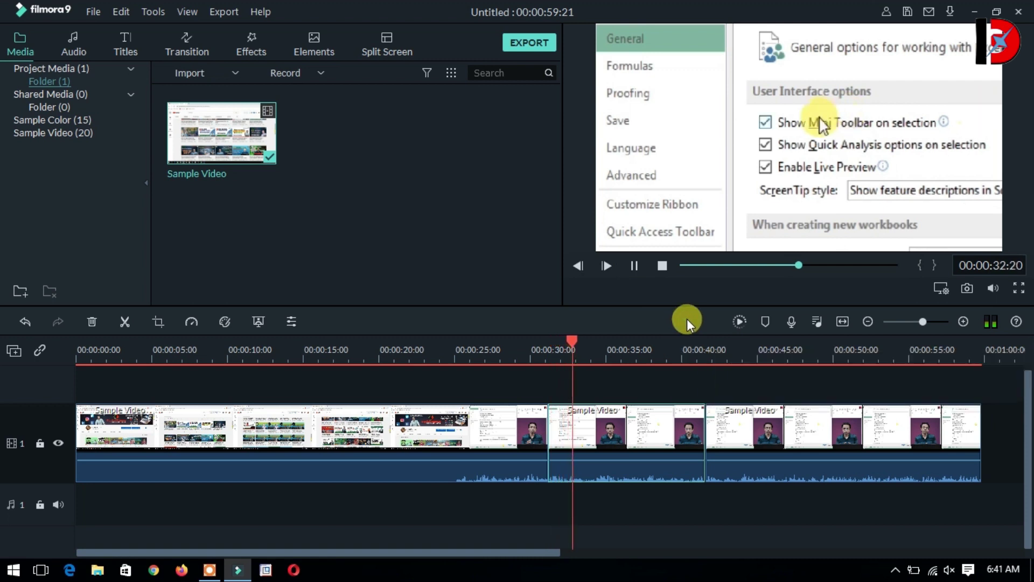
left_click(583, 338)
left_click_drag(583, 338, 530, 364)
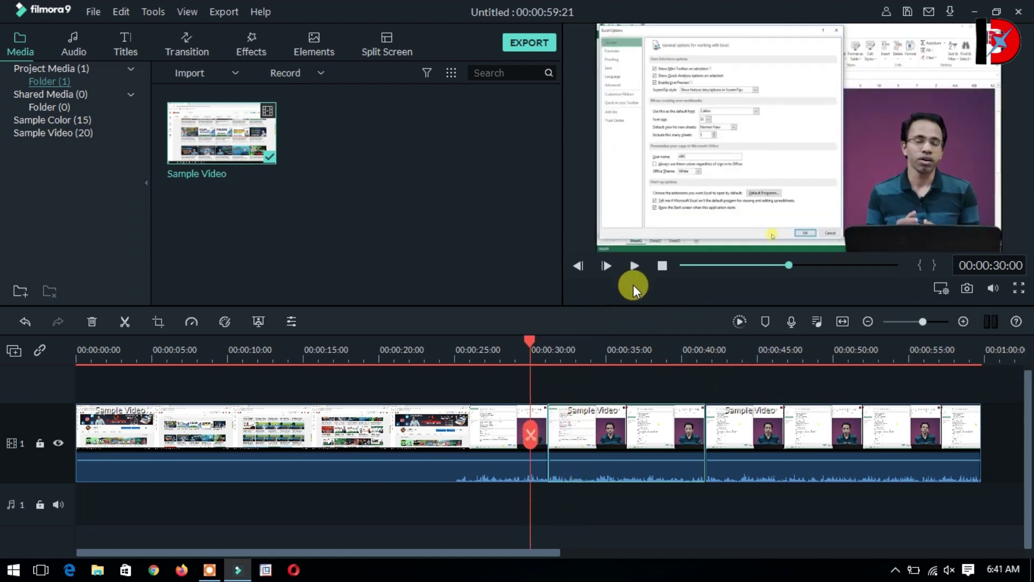
left_click(635, 265)
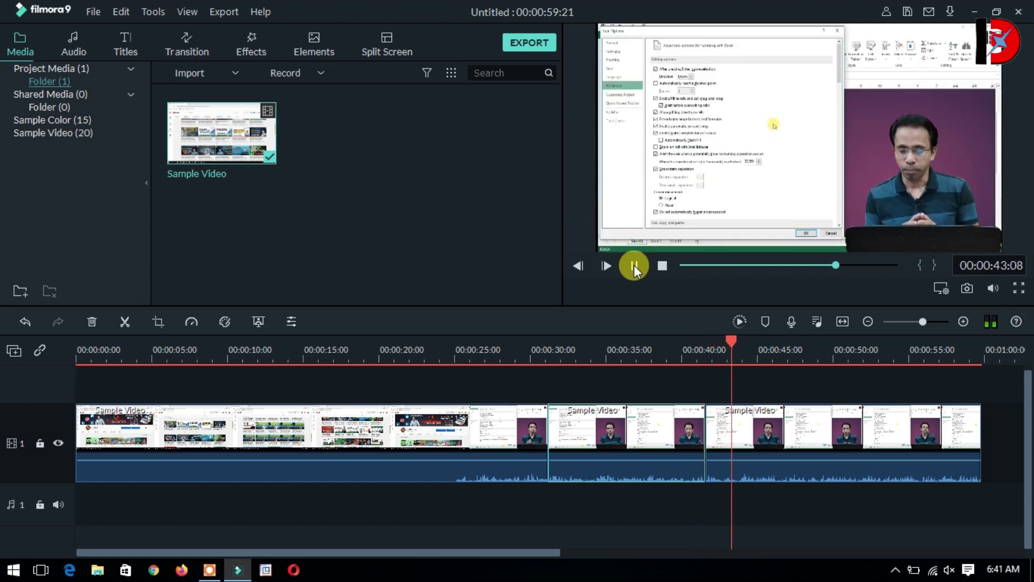
left_click(634, 265)
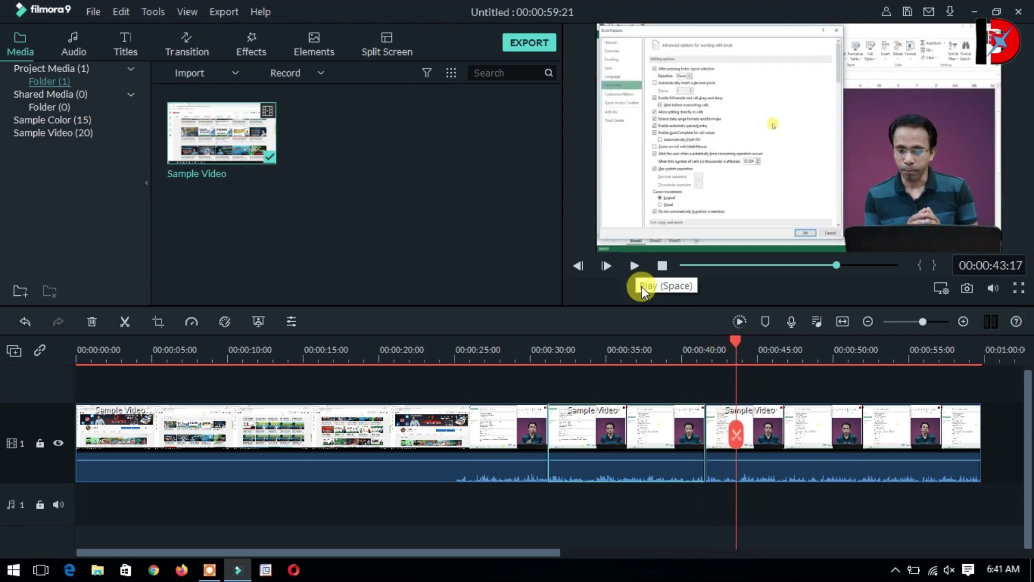
Split the first segment at 00:00:30:05, just before the cropped segment
left_click_drag(736, 334, 528, 412)
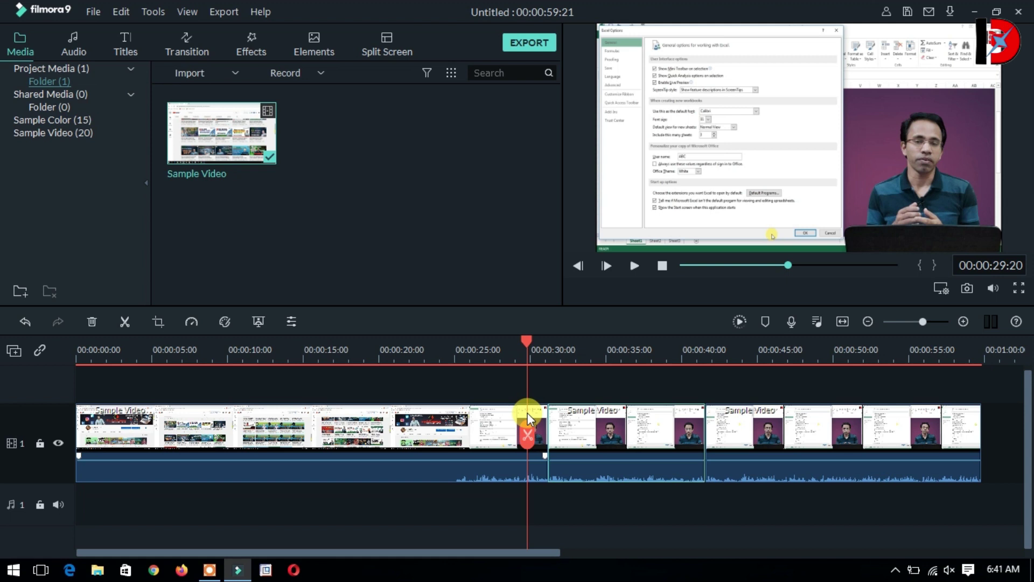
left_click(526, 380)
left_click_drag(528, 336, 533, 369)
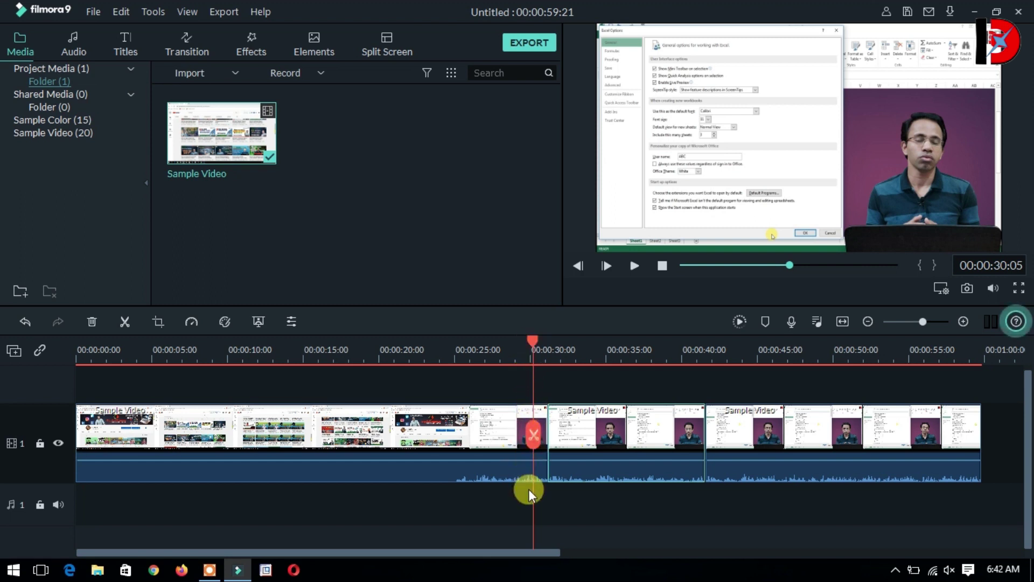
left_click(126, 326)
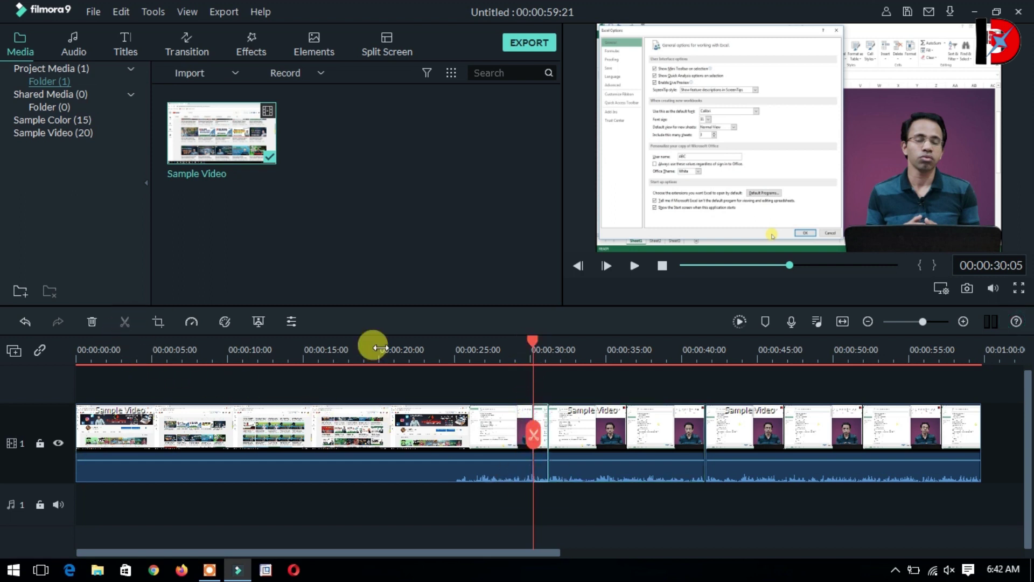
Split the last segment at 00:00:42:18, just after the cropped middle segment ends
left_click_drag(531, 340, 723, 365)
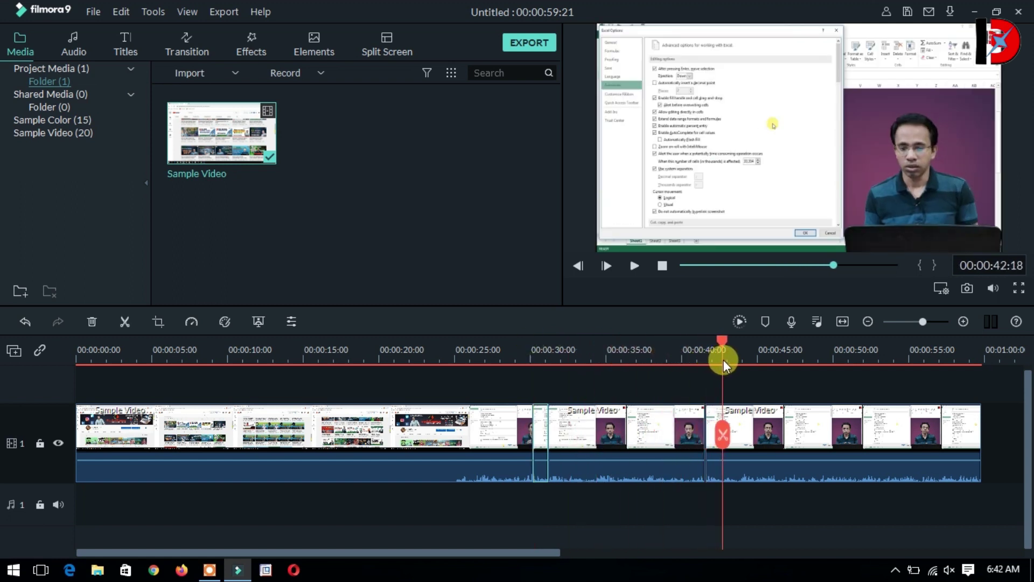
left_click(732, 418)
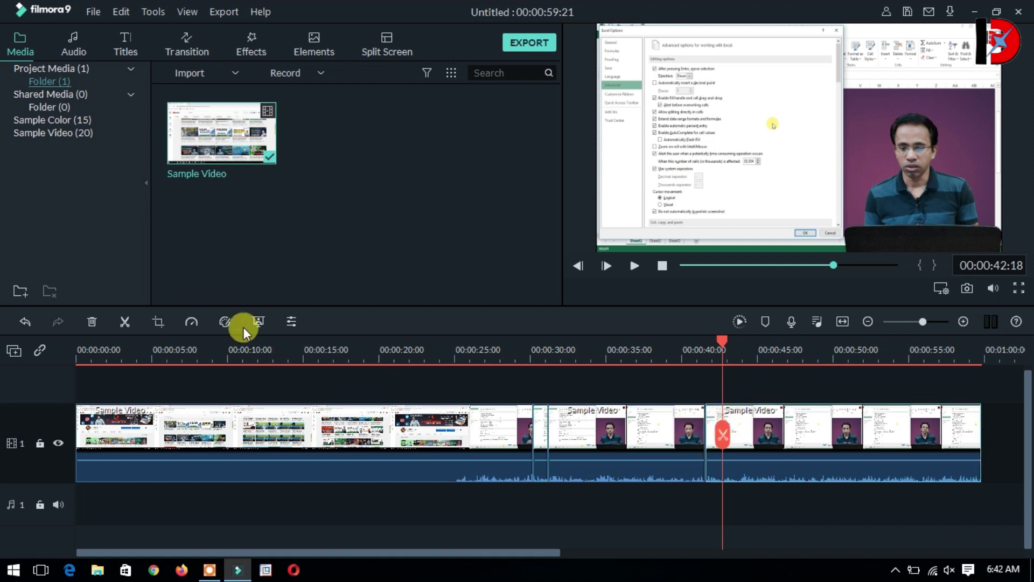
left_click(124, 322)
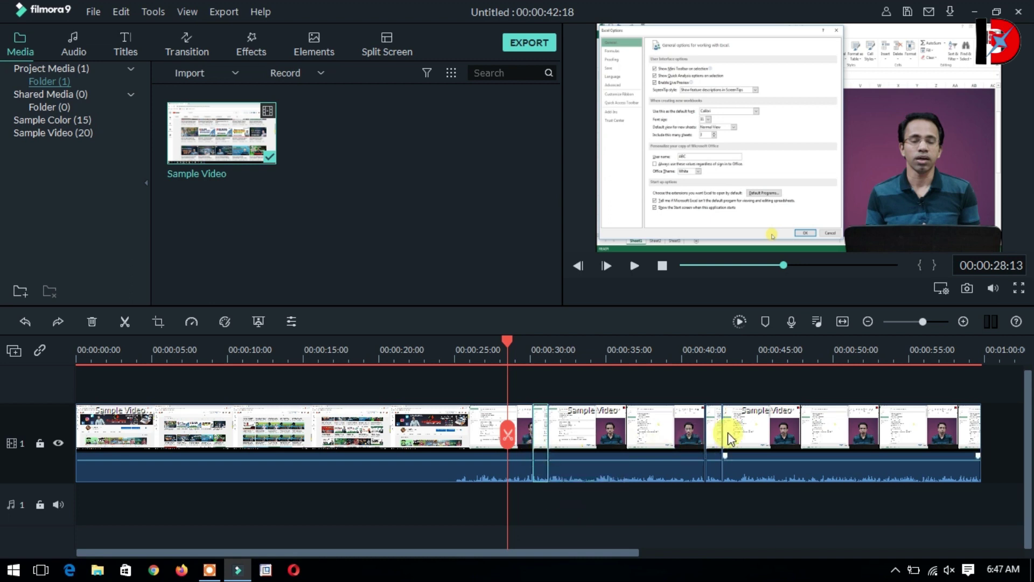
Apply Pan & Zoom to the short segment before the cropped one, with a 600 x 338 end frame over the Excel Options dialog's upper-left area
right_click(543, 432)
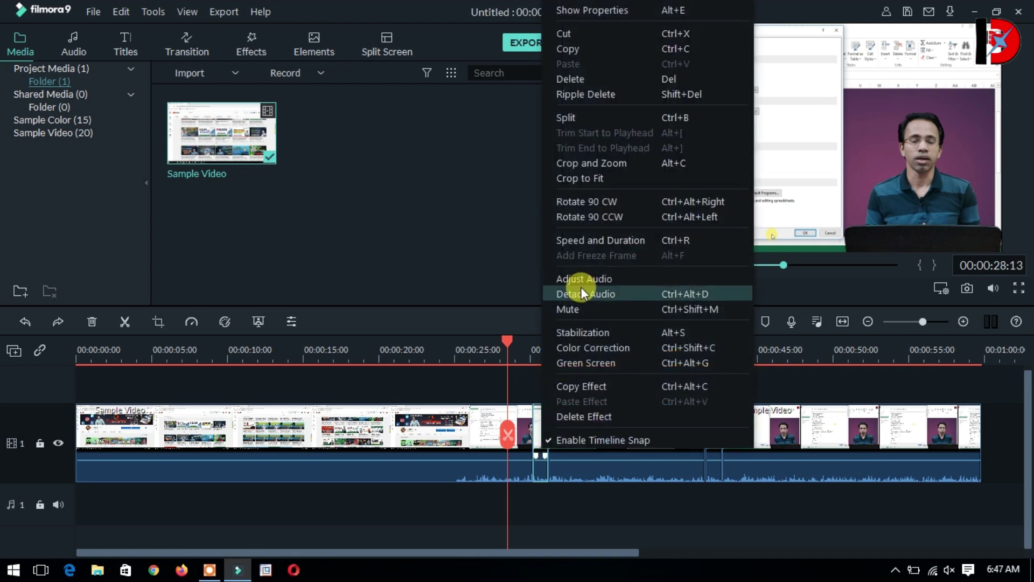
left_click(599, 165)
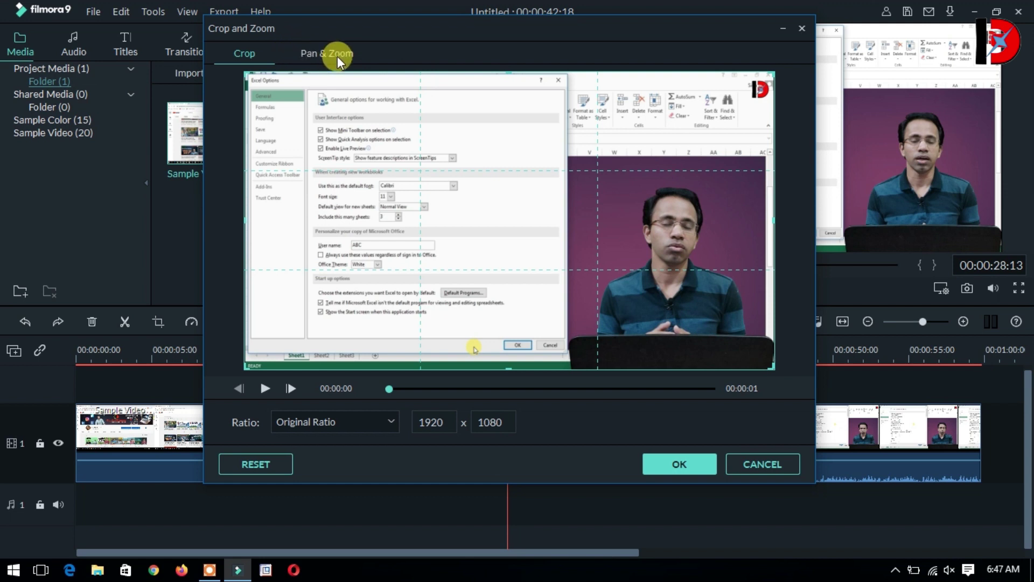
left_click(321, 54)
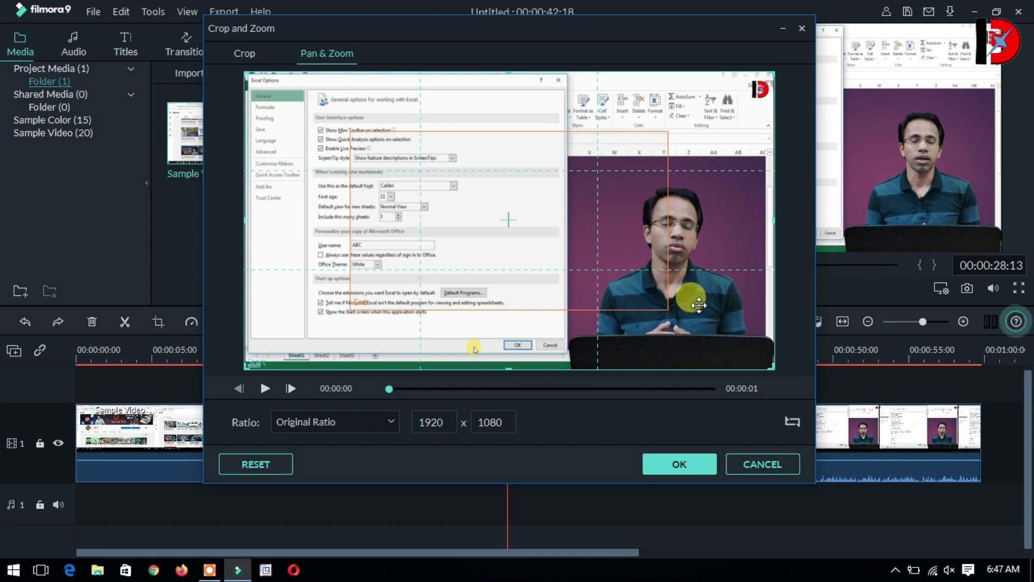
left_click(366, 162)
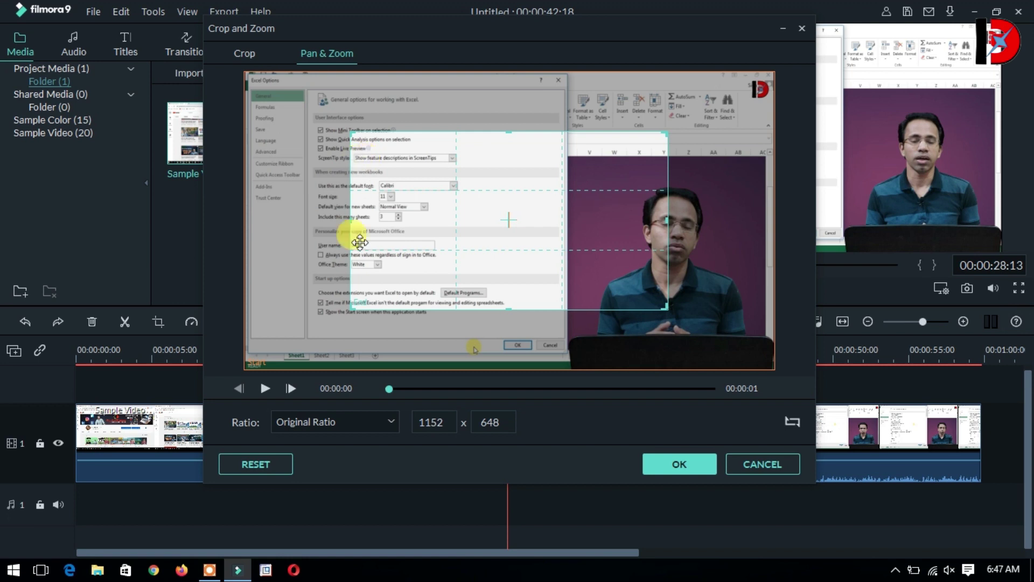
left_click_drag(438, 419, 406, 414)
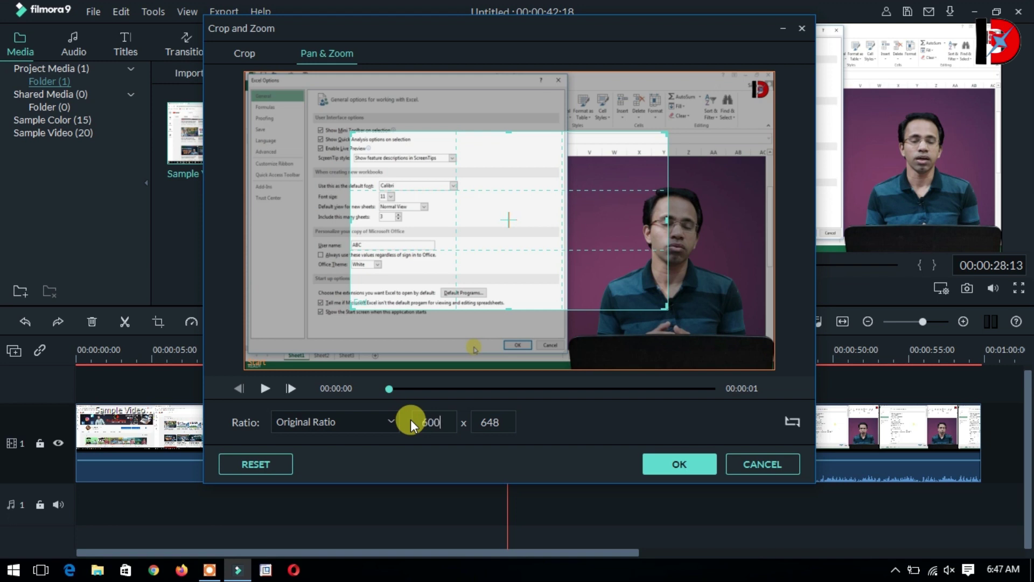
key("Return")
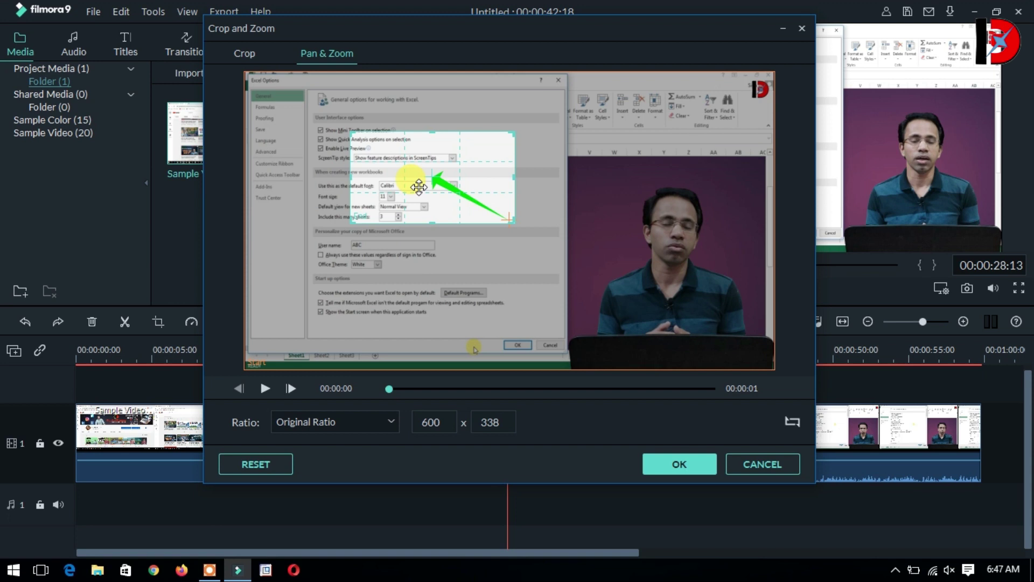
left_click_drag(408, 184, 308, 143)
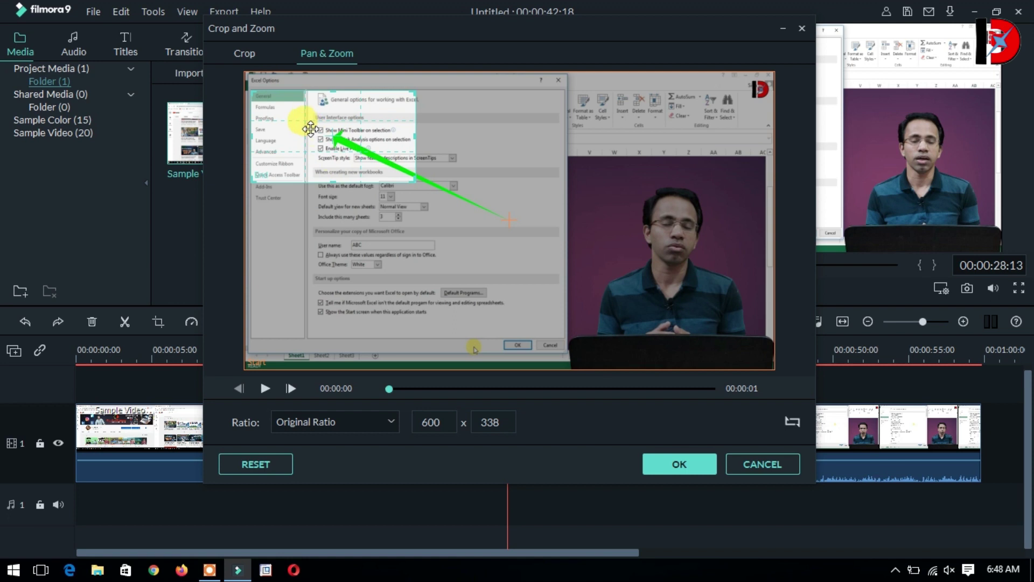
left_click(671, 461)
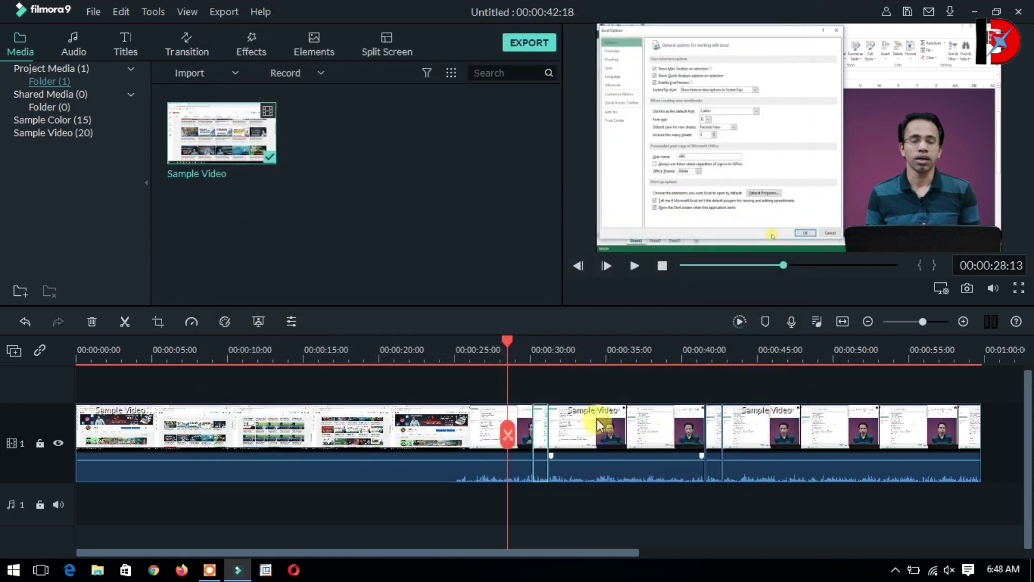
Play the timeline from 00:00:28:13 into the cropped segment to preview the zoom-in, stopping at 00:00:38:13
left_click(635, 266)
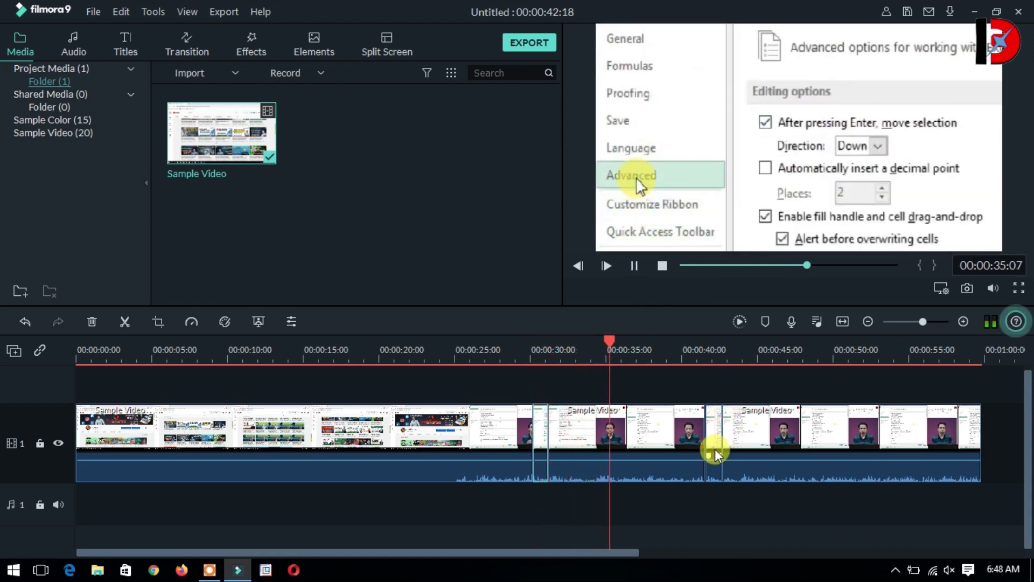
left_click(636, 266)
Open Pan & Zoom for the short segment after the cropped one and swap its start and end frames
left_click(711, 430)
right_click(710, 425)
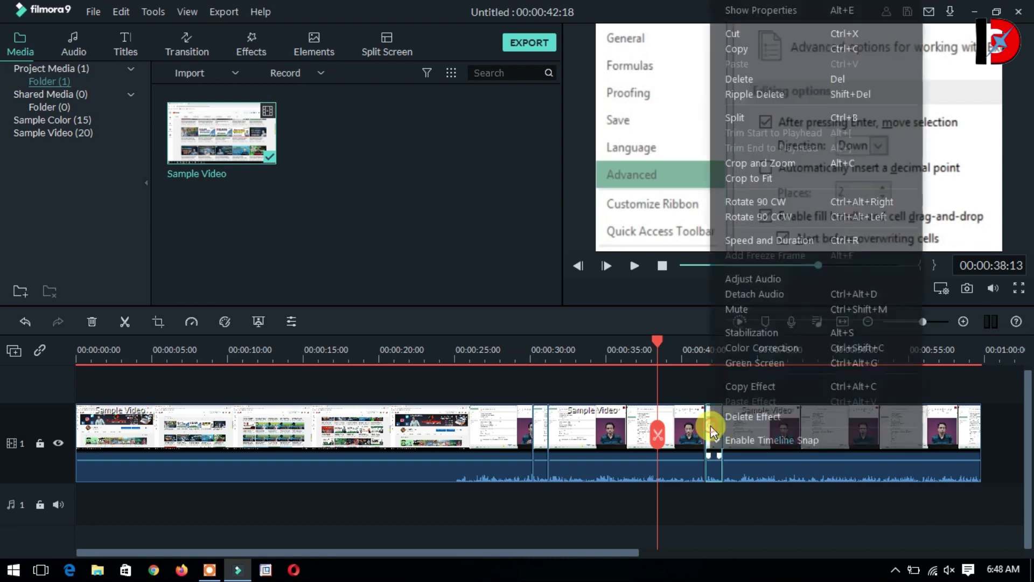
left_click(761, 163)
left_click(324, 52)
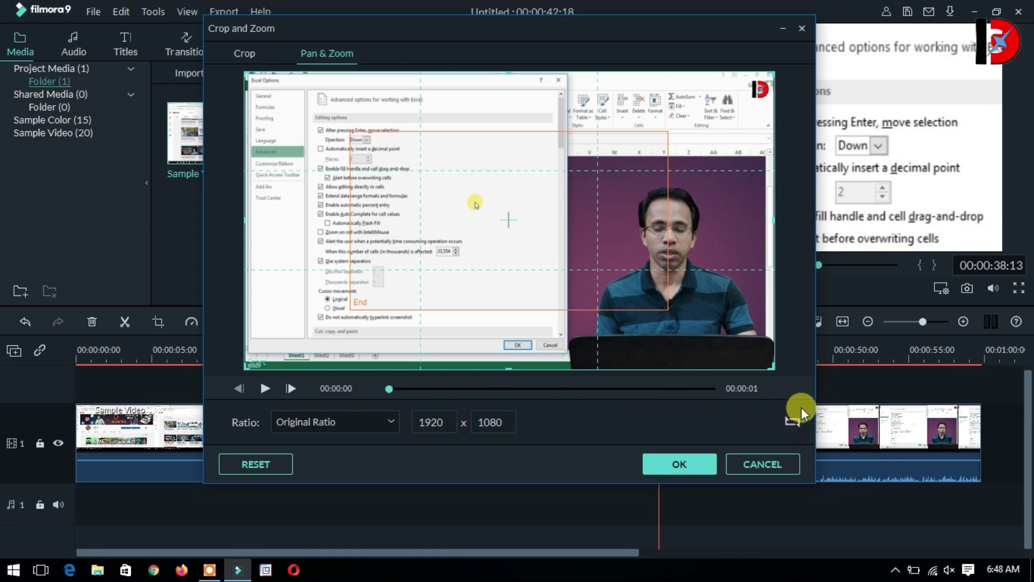
left_click(793, 422)
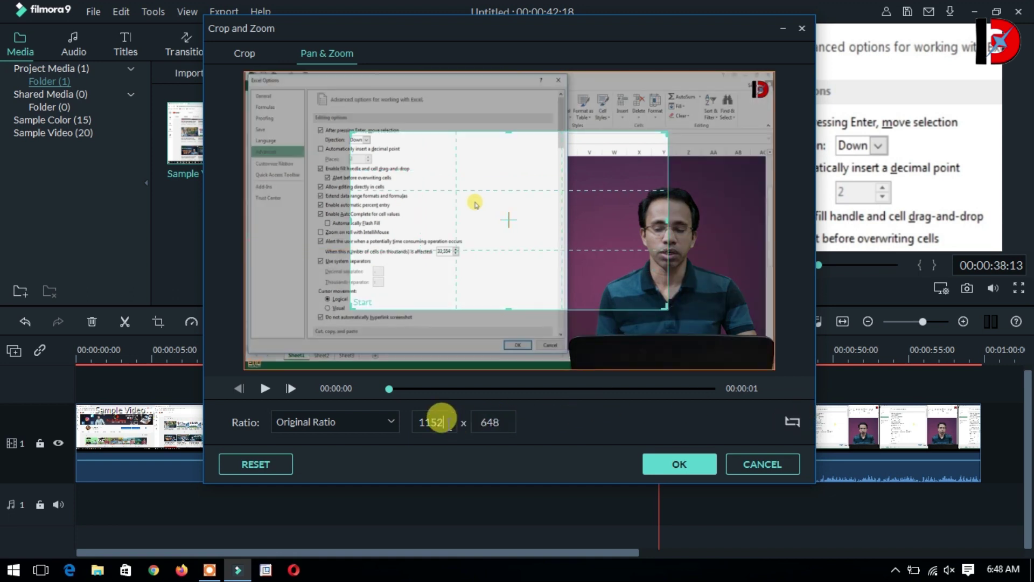
Set the start frame's width to 600, place it over the Excel Options dialog's upper-left area, and apply the Pan & Zoom
left_click_drag(441, 423, 407, 416)
type("6")
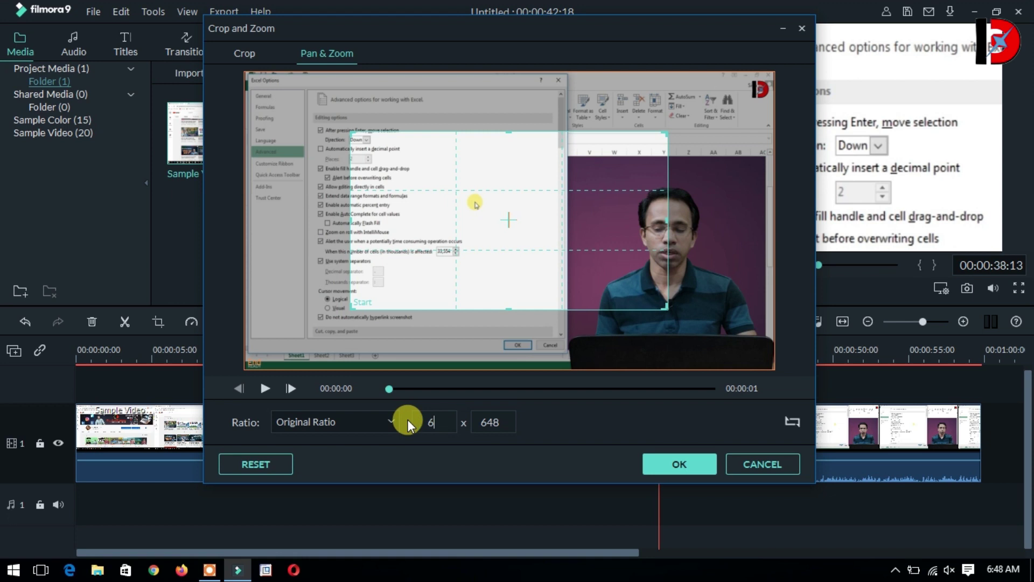
type("00")
key("Return")
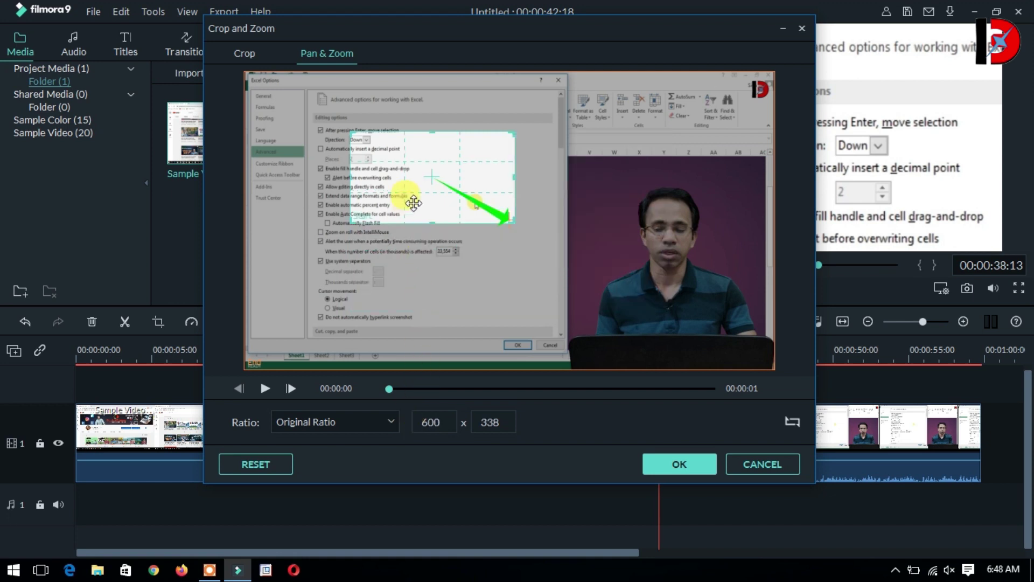
left_click_drag(422, 180, 331, 143)
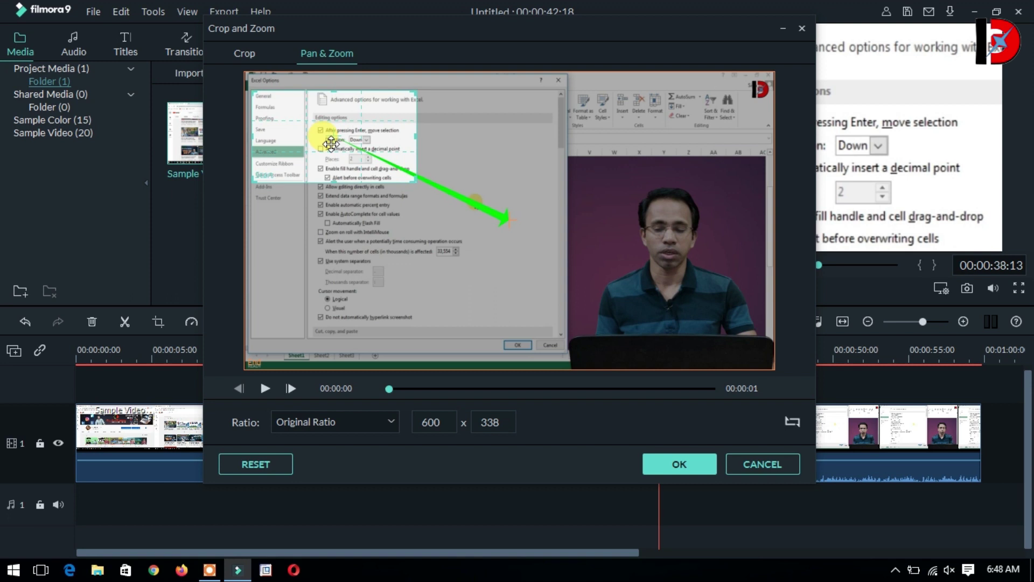
left_click(681, 461)
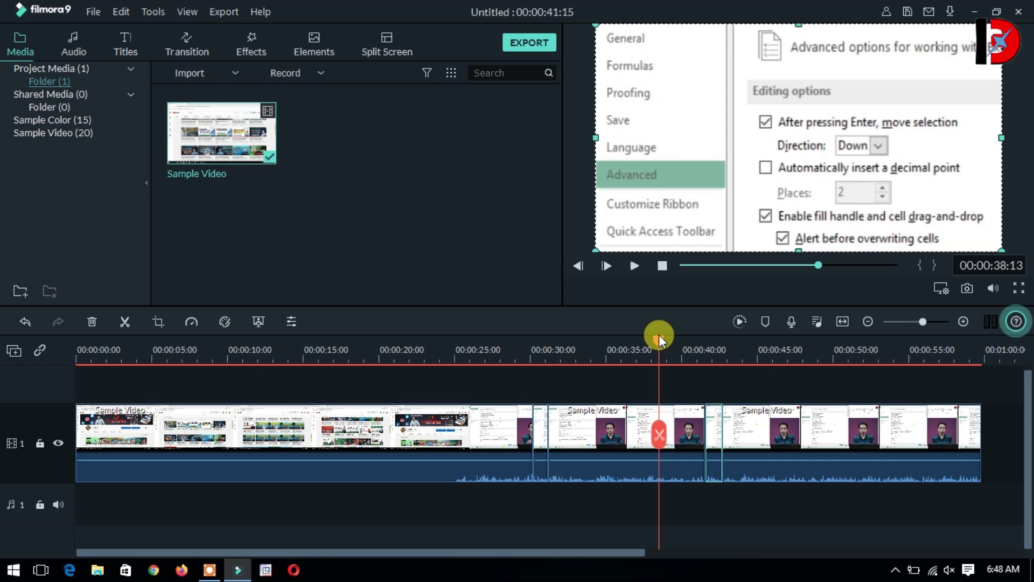
Preview the zoom-out after the cropped segment and the zoom-in before it, playing the latter from 00:00:28:16
left_click_drag(658, 339, 687, 353)
left_click(632, 267)
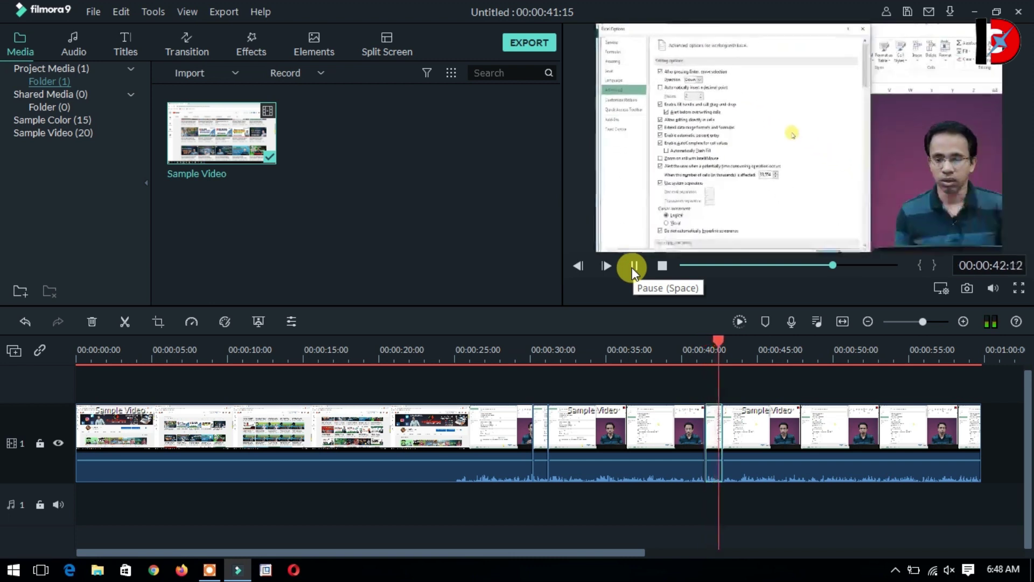
left_click(509, 436)
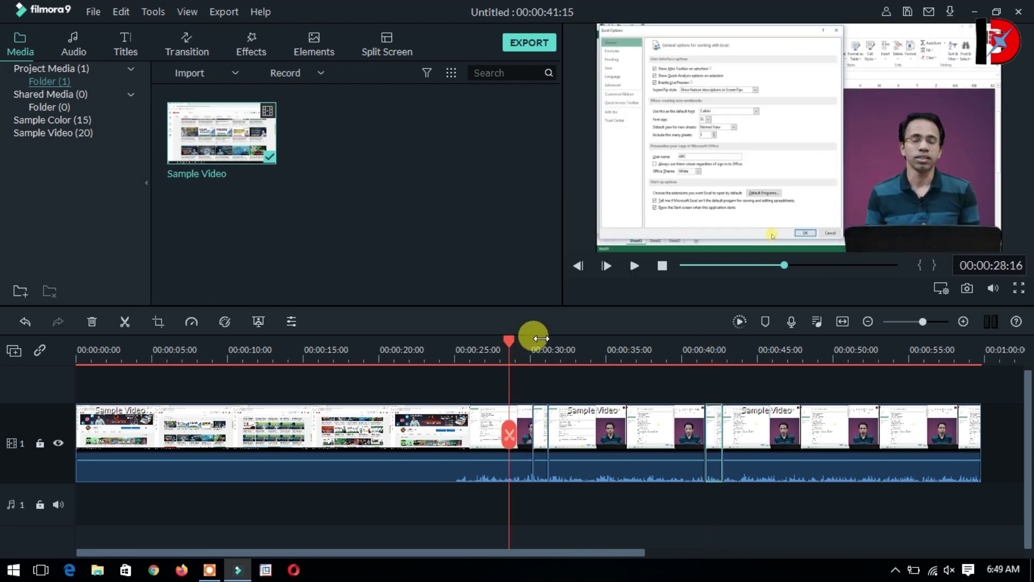
left_click(635, 266)
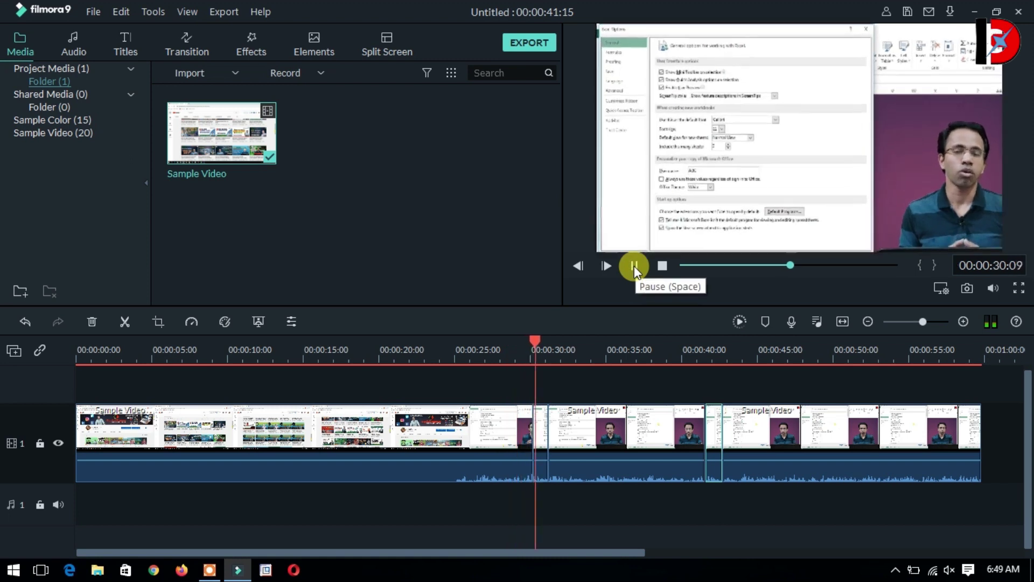
left_click(639, 270)
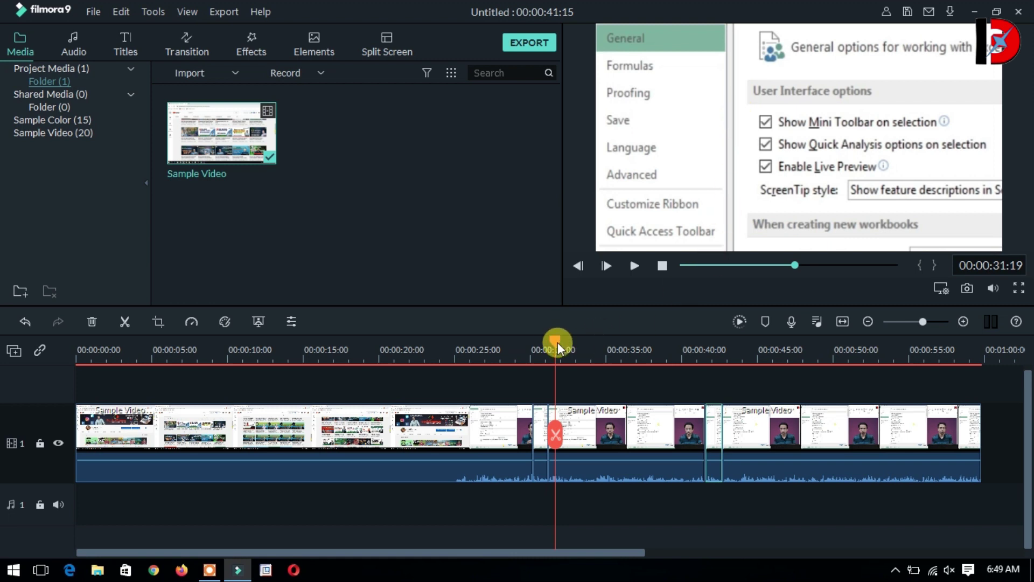
Add the Default Title on track 2 above the cropped segment, starting at 00:00:32:20
left_click_drag(553, 344, 572, 372)
left_click(605, 425)
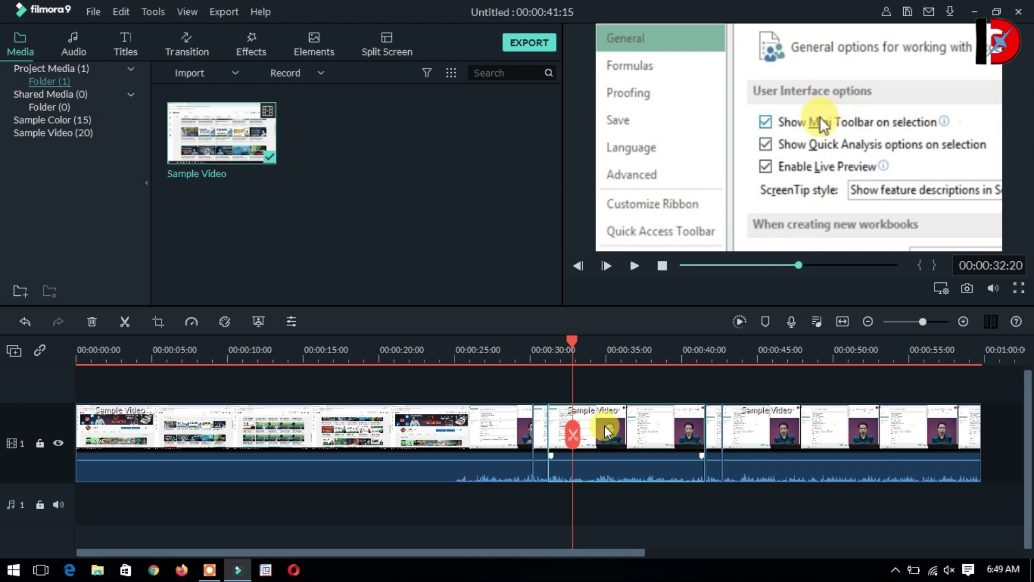
left_click(122, 48)
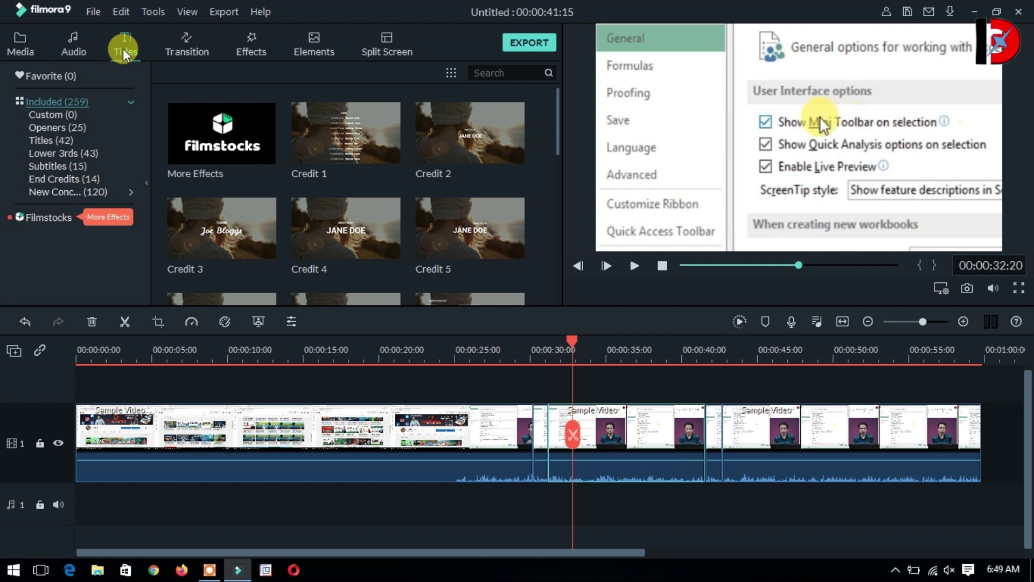
left_click(37, 140)
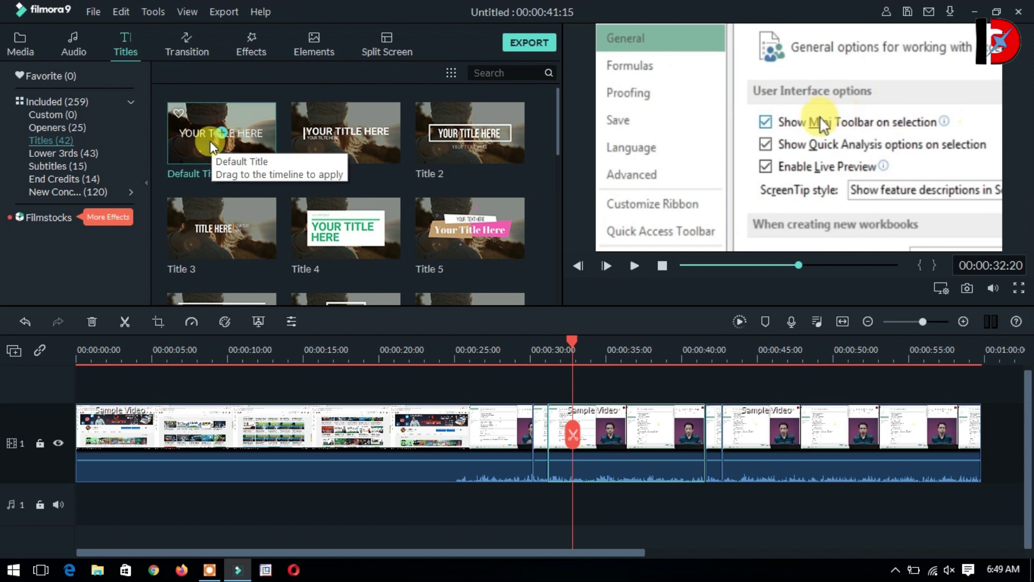
left_click_drag(211, 147, 596, 347)
Open the Default Title clip in Advanced Text Edit and delete its placeholder text
left_click(624, 434)
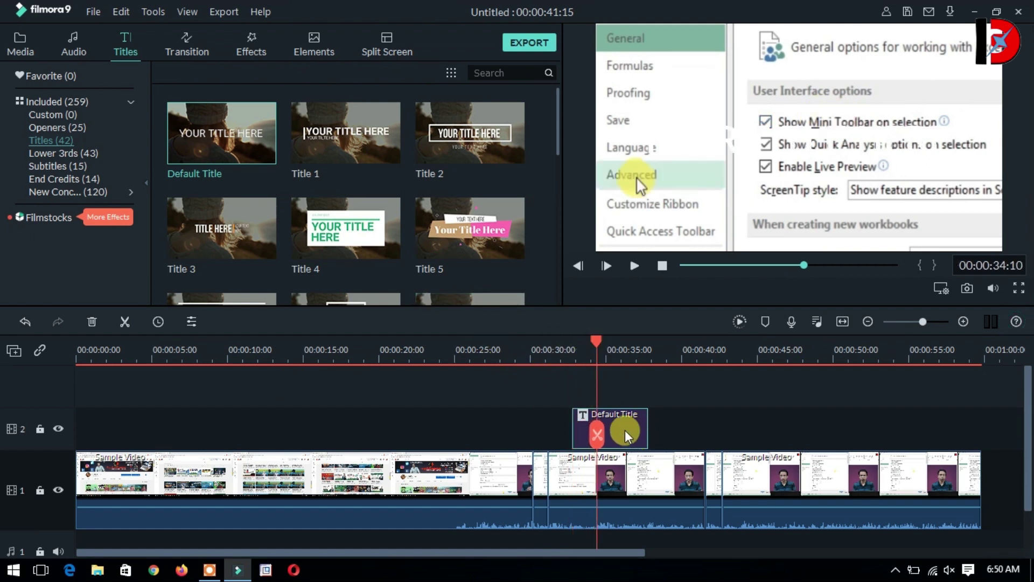
double_click(625, 434)
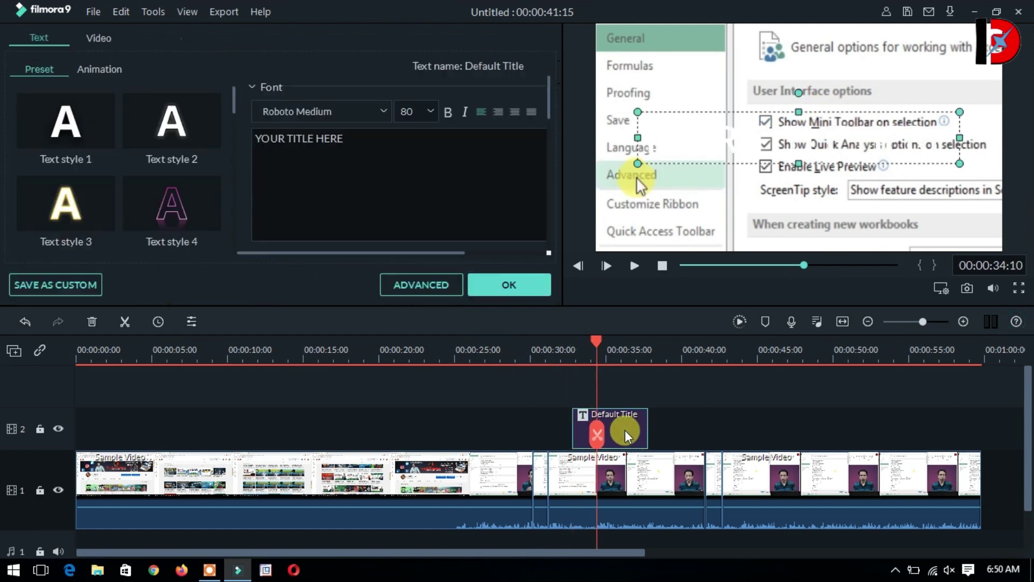
left_click(418, 284)
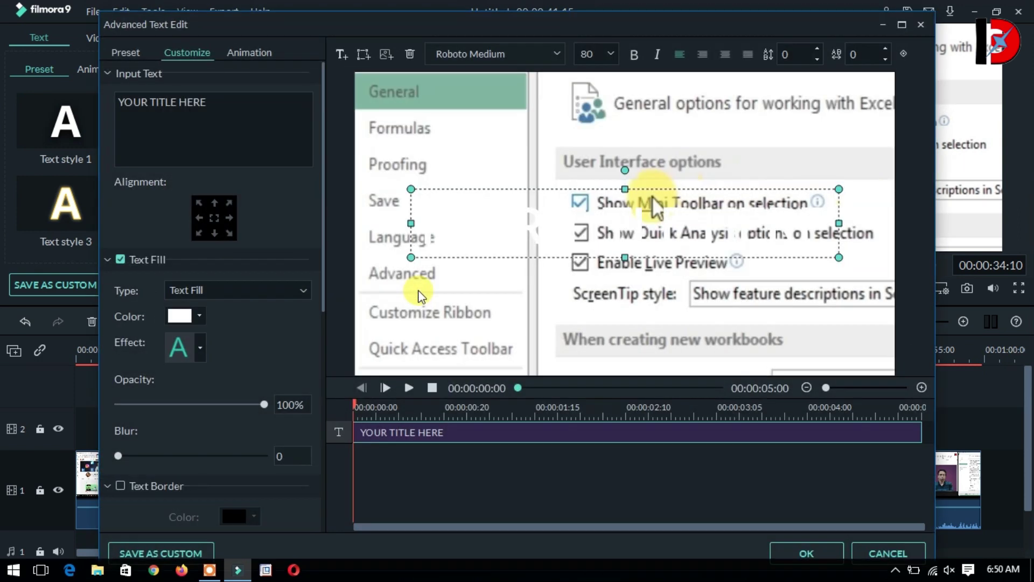
left_click_drag(208, 103, 93, 99)
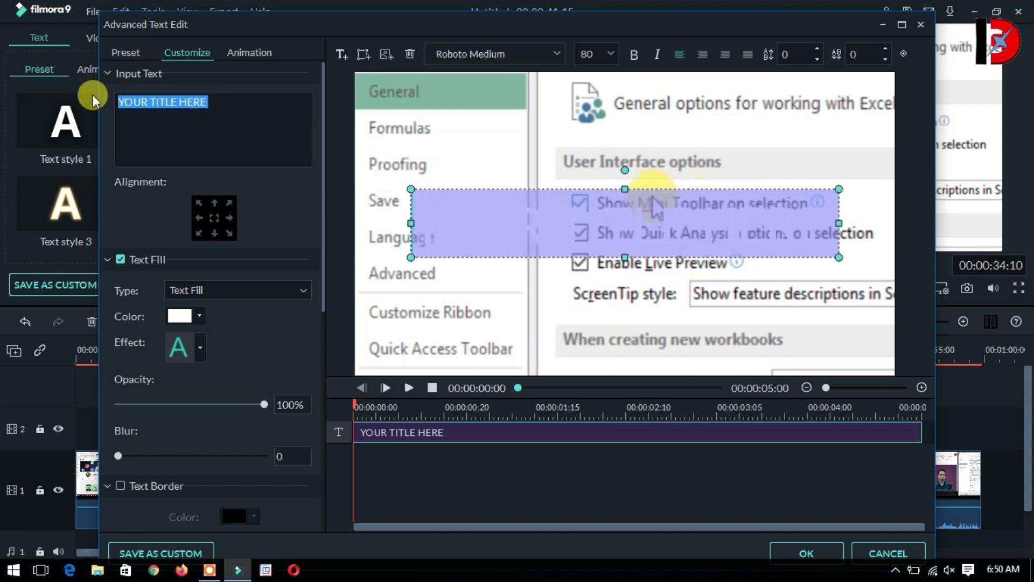
key("BackSpace")
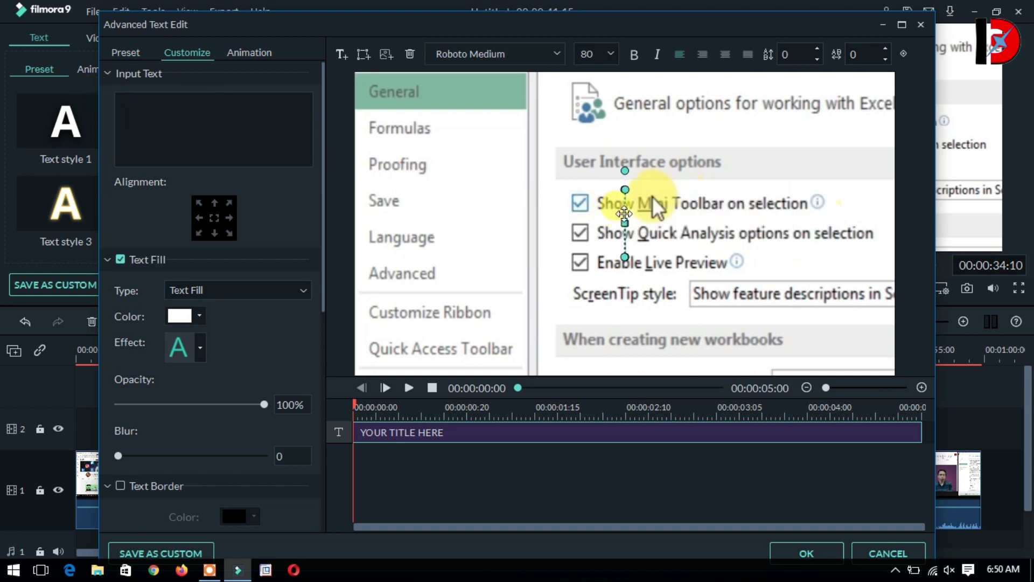
Add a rectangular speech-bubble shape and resize it into a wide, low banner over the "User Interface options" heading
left_click(363, 56)
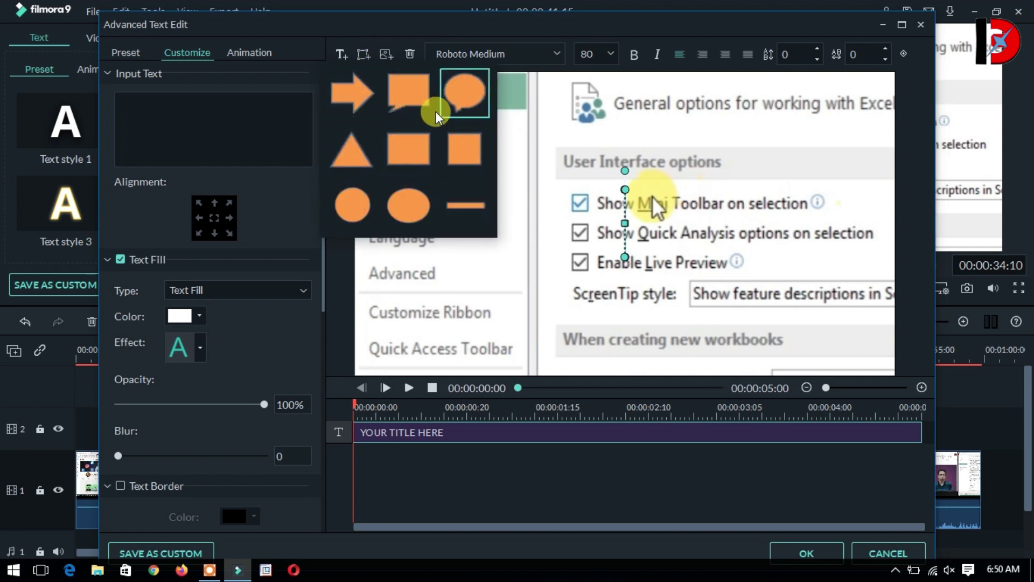
left_click(405, 97)
mouse_move(616, 211)
left_mouse_down()
mouse_move(607, 197)
mouse_move(624, 220)
mouse_move(624, 198)
mouse_move(604, 196)
left_mouse_up()
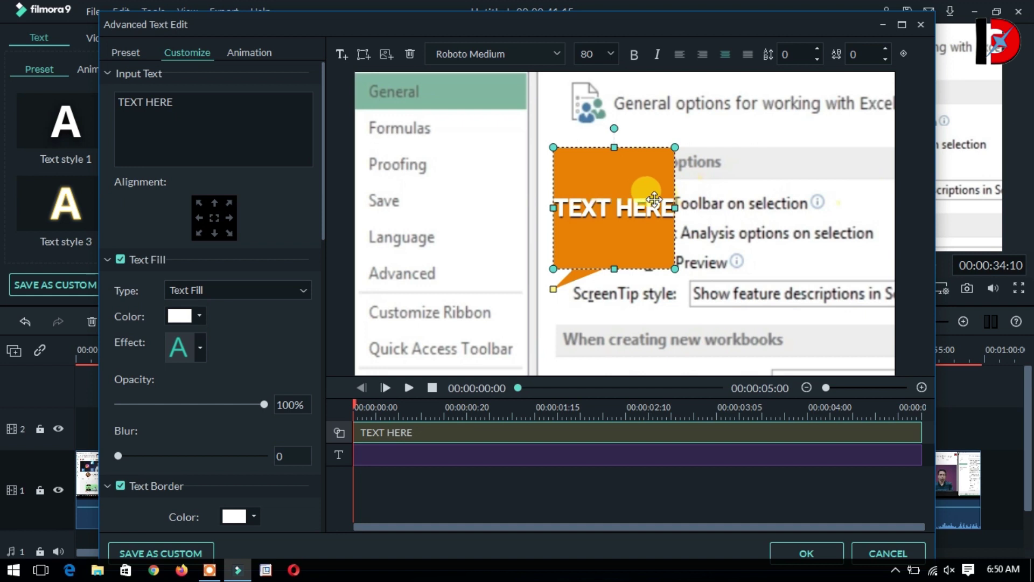
left_click_drag(675, 207, 734, 207)
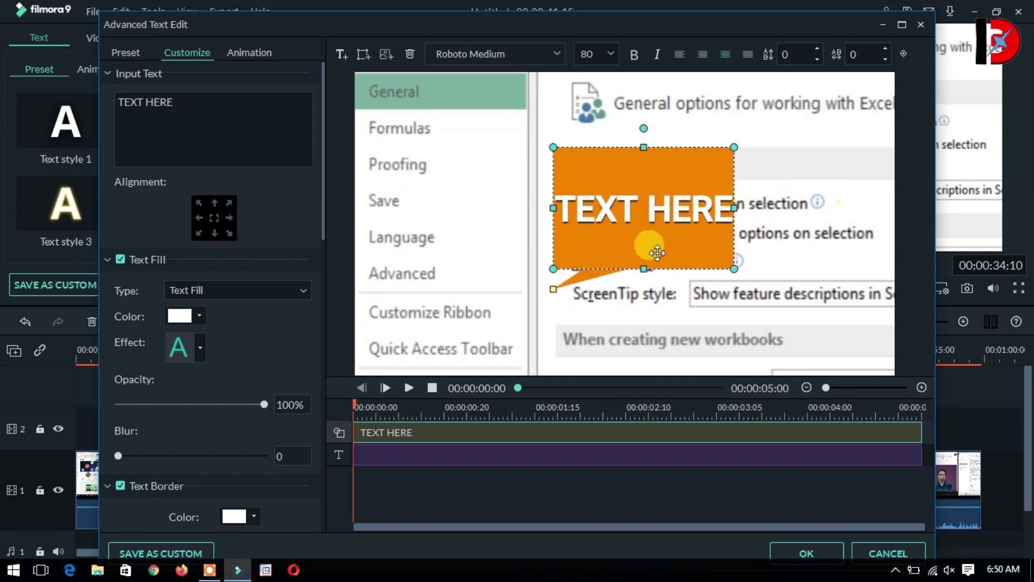
left_click_drag(644, 269, 656, 182)
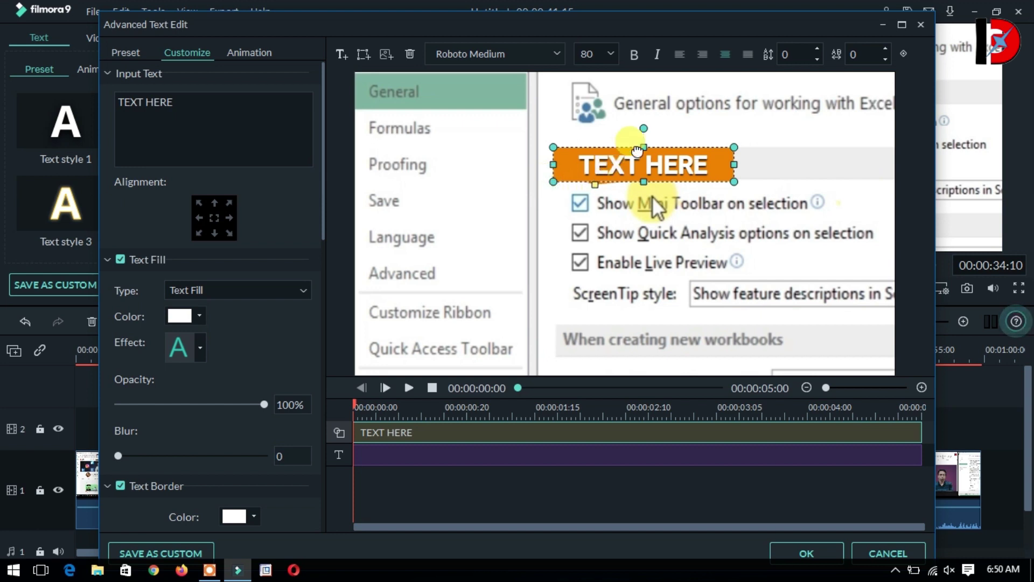
Remove the bubble's "TEXT HERE" placeholder text and reduce its shape fill opacity to 21%
left_click_drag(196, 102, 102, 93)
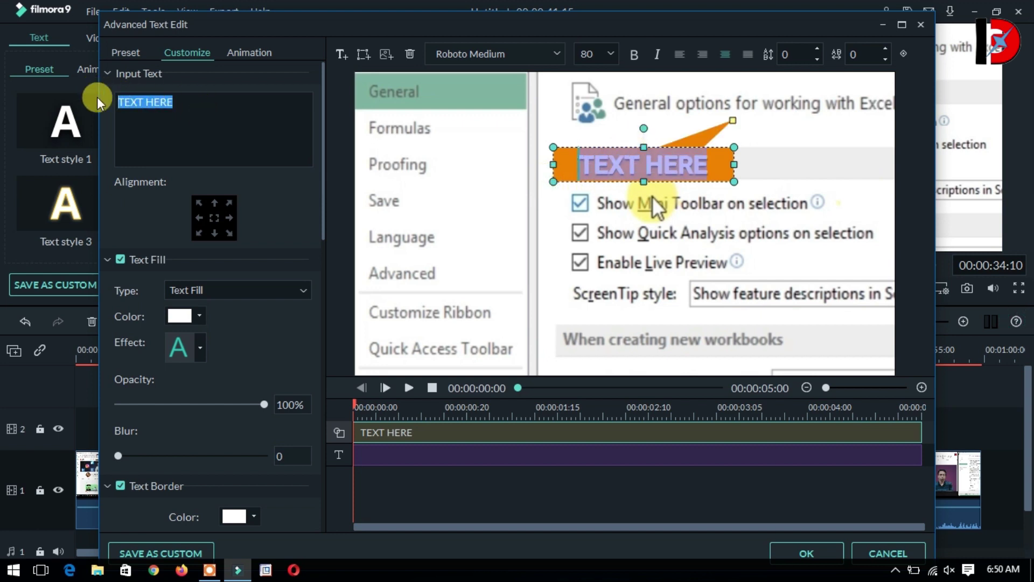
key("BackSpace")
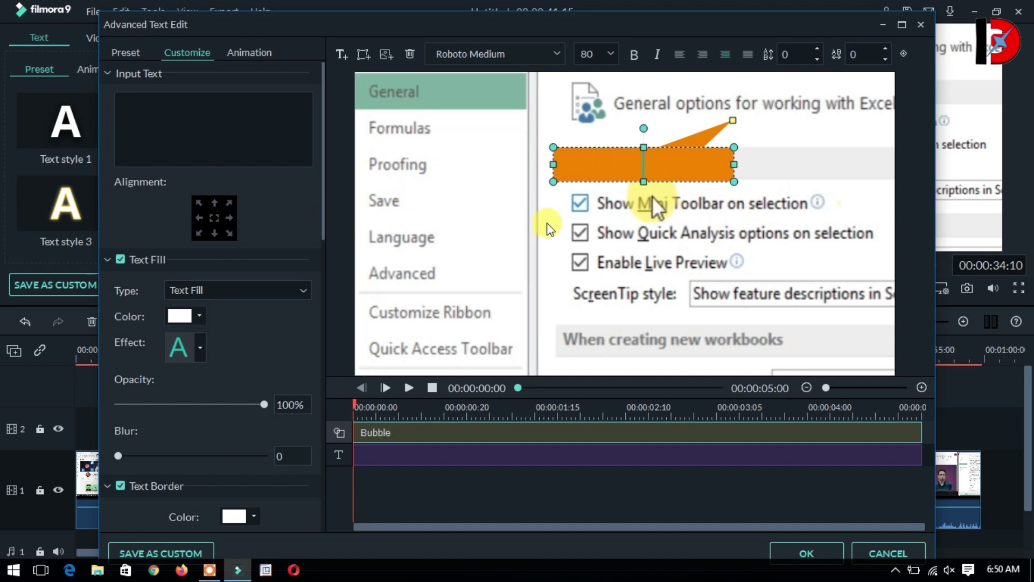
left_click_drag(323, 224, 329, 487)
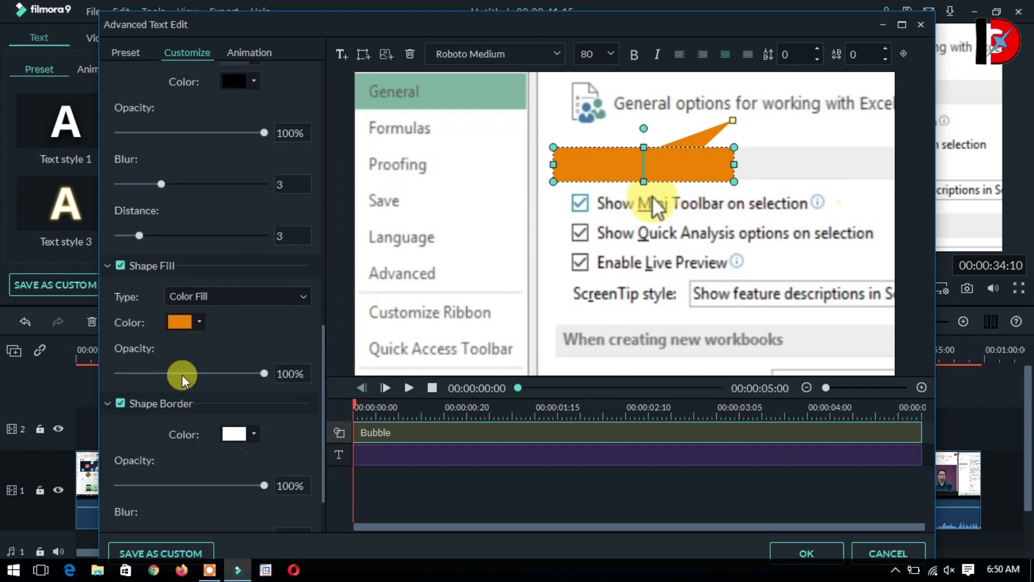
left_click(121, 265)
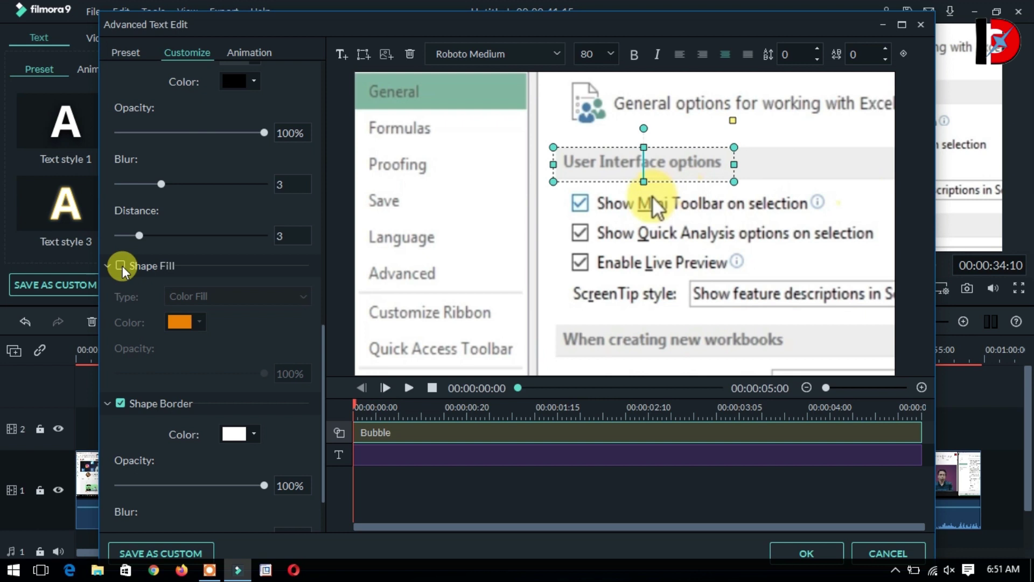
left_click(121, 266)
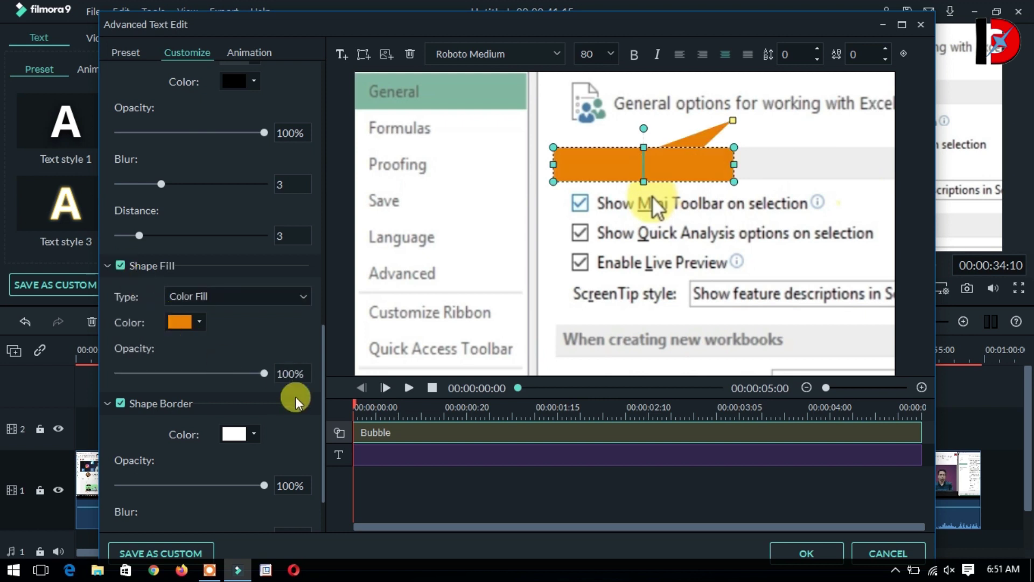
left_click_drag(265, 374, 148, 373)
Set the bubble's shape fill colour to dark red and its fill opacity to 24%
left_click(198, 322)
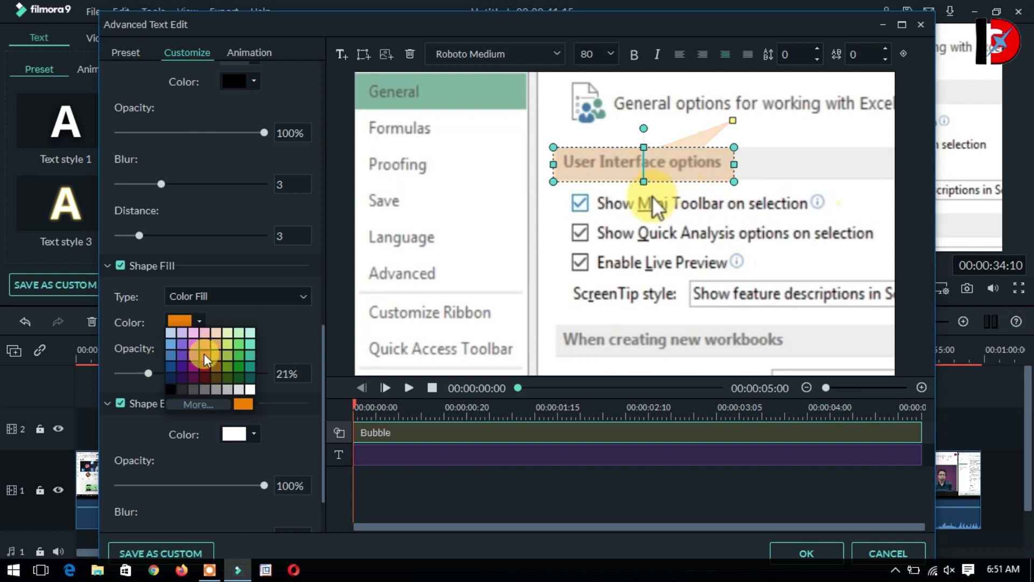
left_click(203, 353)
left_click(196, 330)
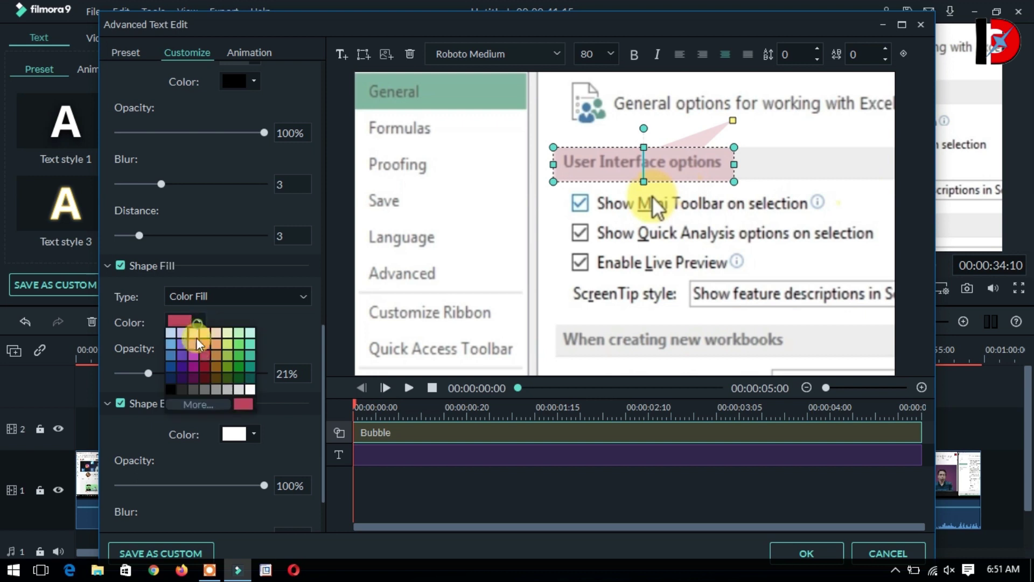
left_click(236, 355)
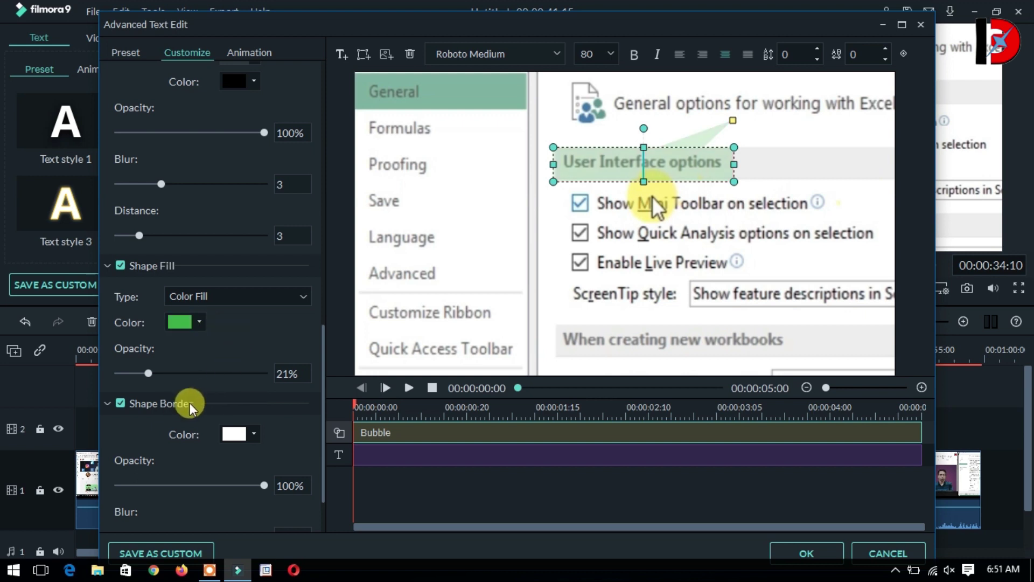
left_click(199, 323)
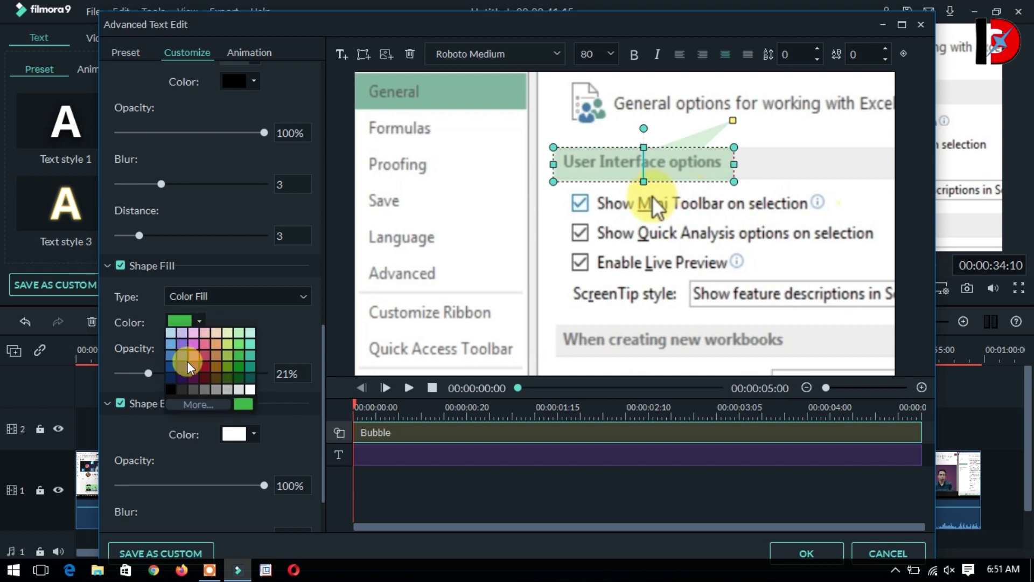
left_click(203, 366)
mouse_move(144, 375)
left_mouse_down()
mouse_move(131, 374)
mouse_move(151, 373)
left_mouse_up()
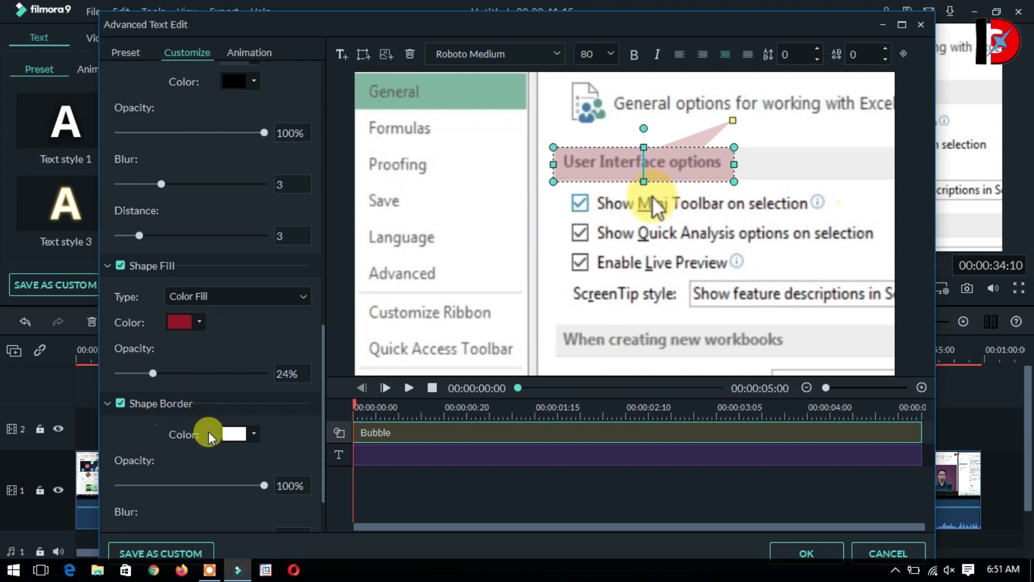
Give the bubble a dark red shape border with a size of 11
left_click(254, 435)
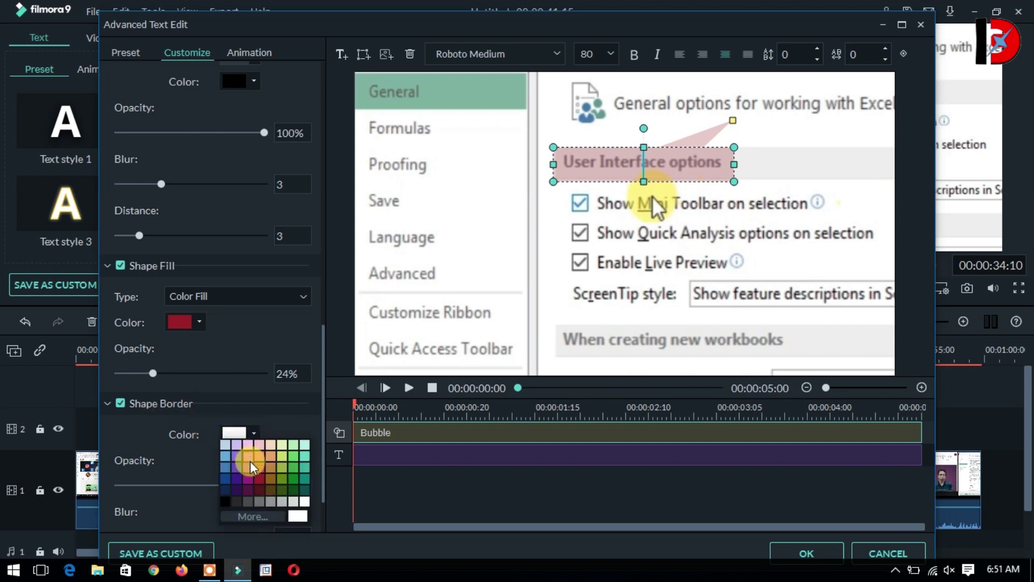
left_click(224, 480)
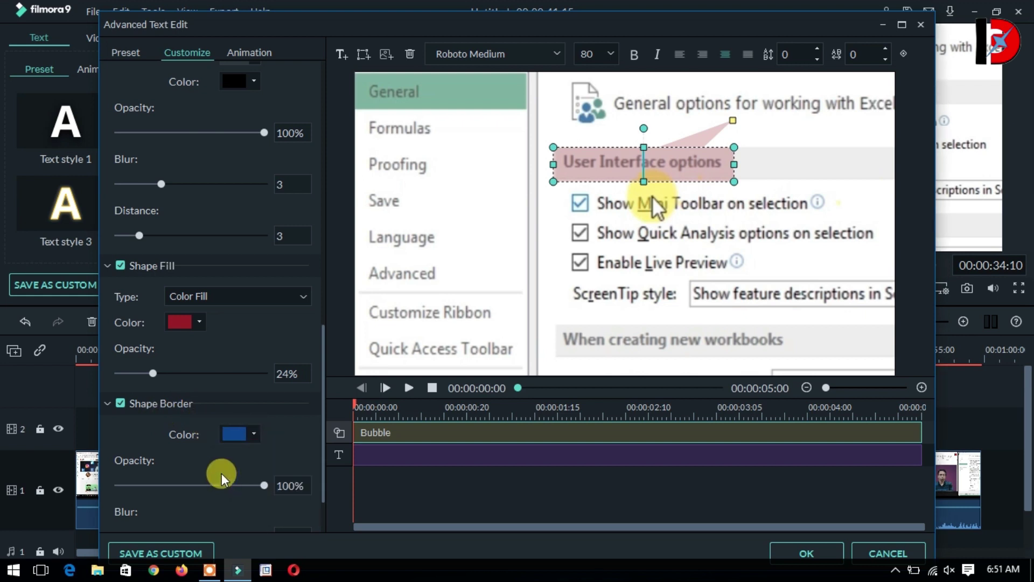
left_click_drag(323, 398, 318, 440)
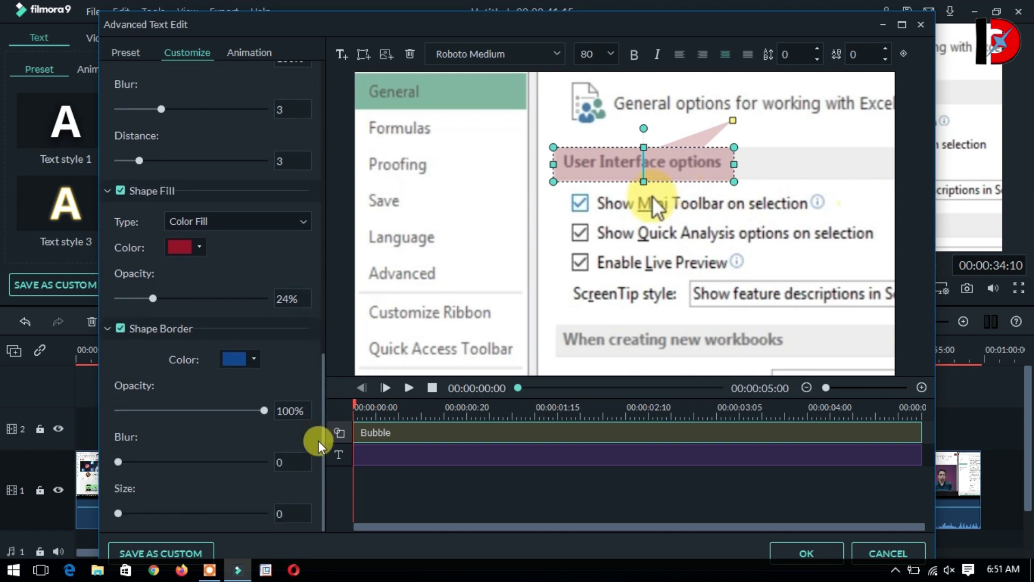
left_click_drag(118, 511, 151, 515)
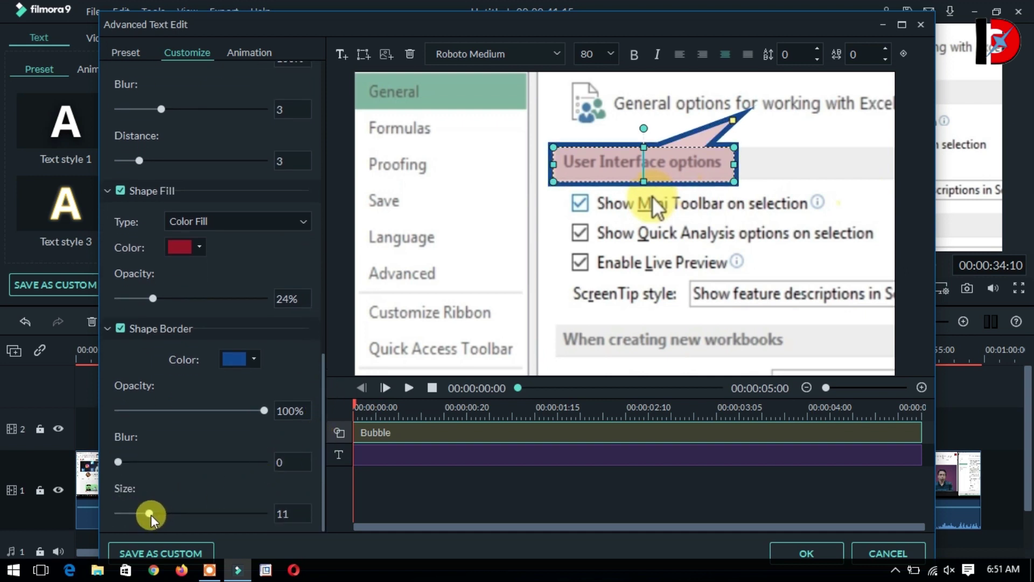
left_click(254, 361)
left_click(259, 403)
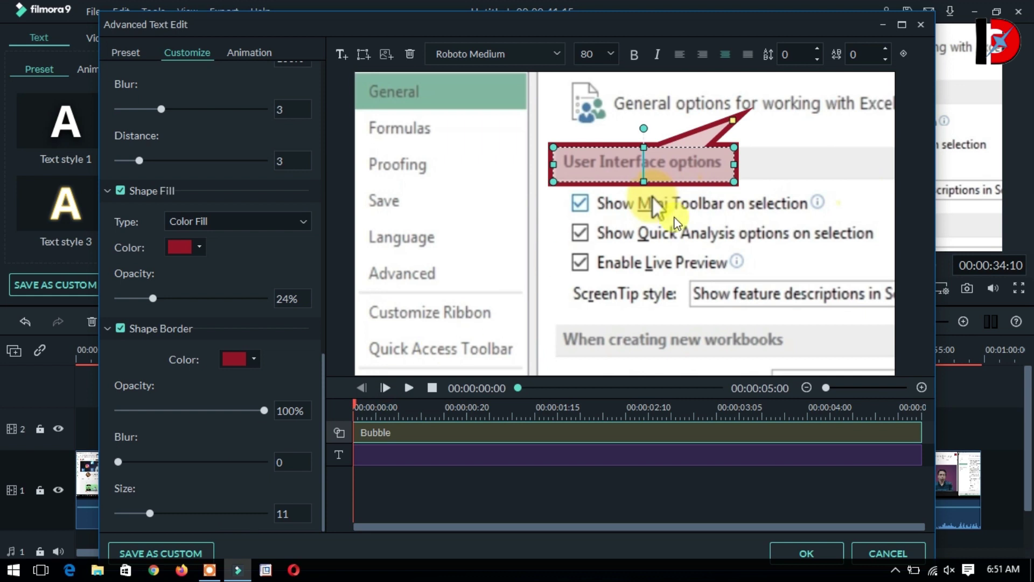
Try the Cinema style animation on the bubble, play it, and try Left Dir Insert instead
left_click(256, 53)
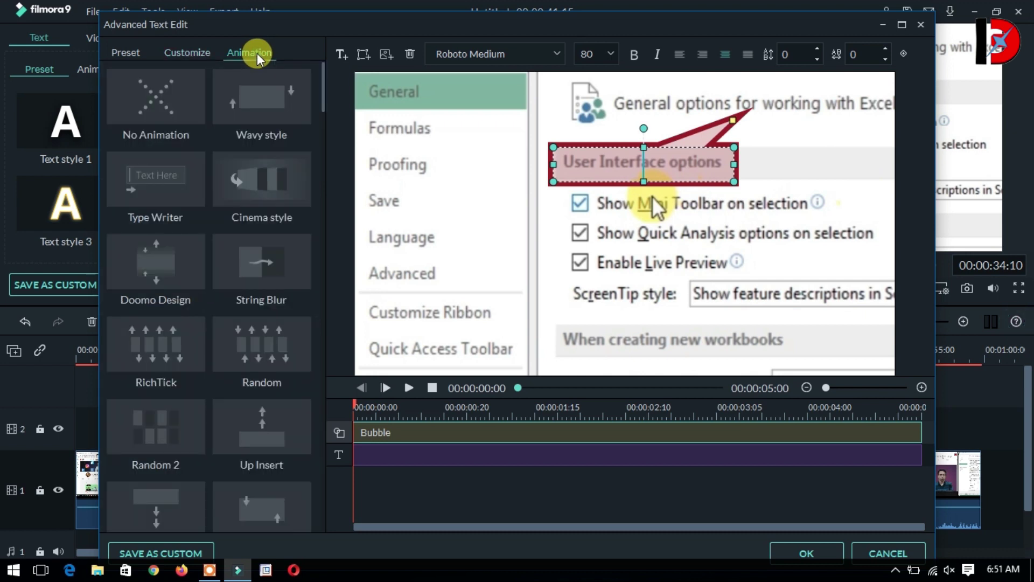
double_click(257, 182)
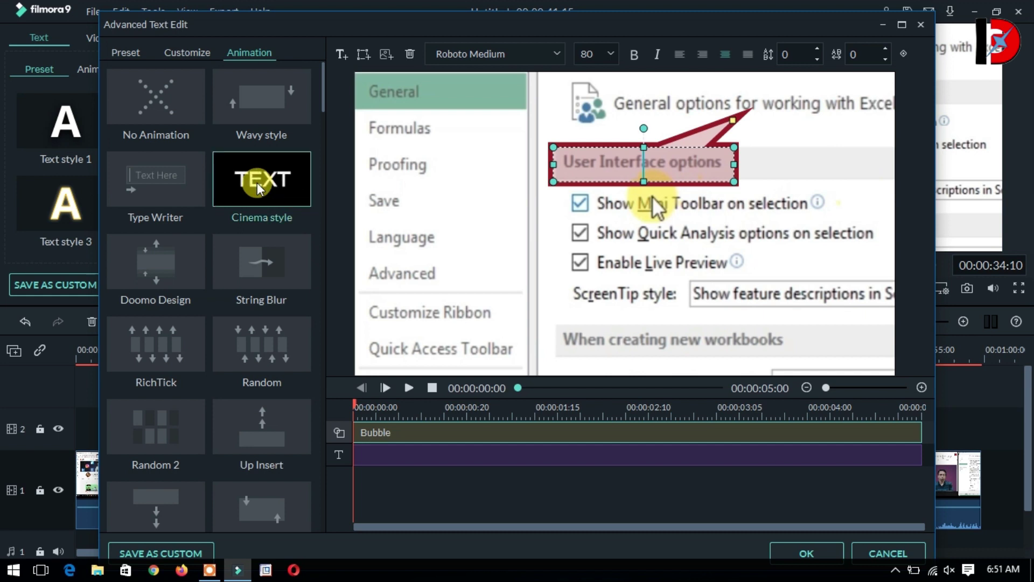
left_click(409, 387)
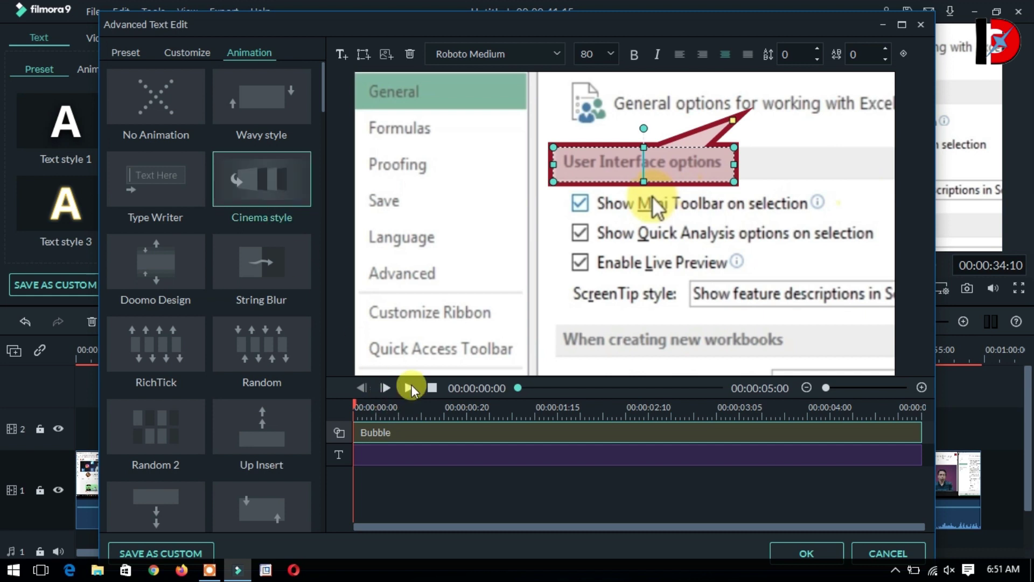
left_click(410, 388)
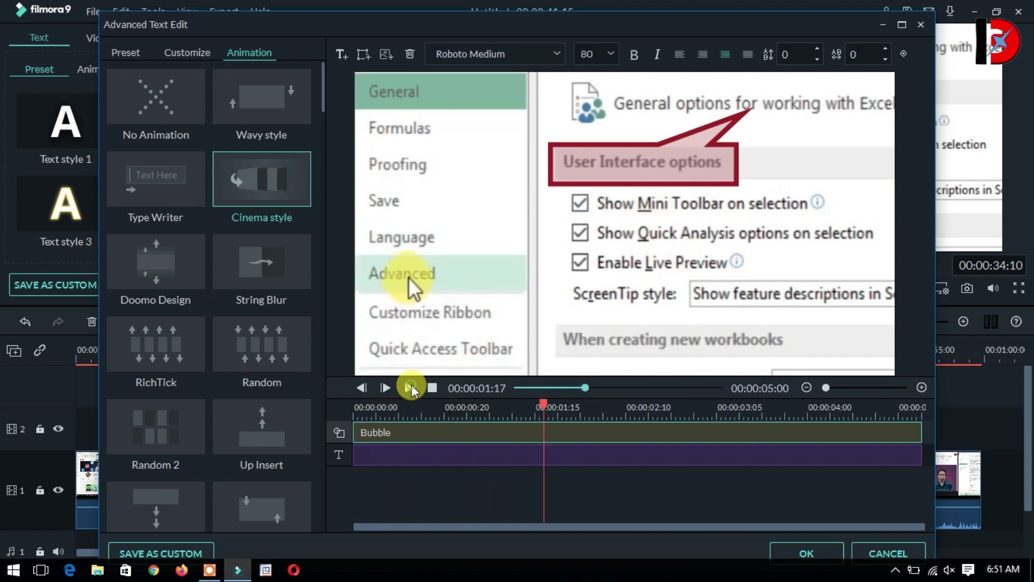
scroll(319, 103, "down", 5)
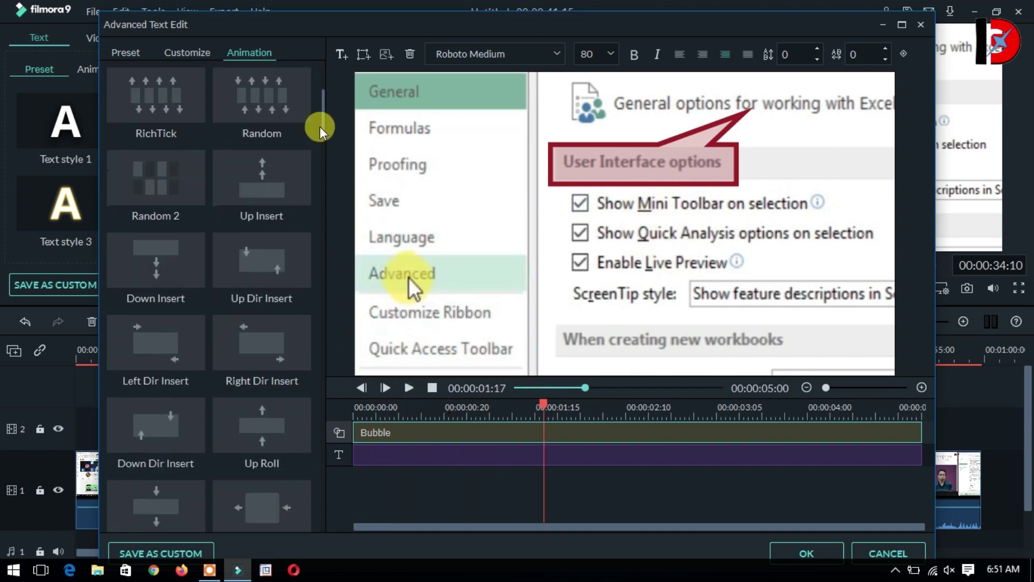
scroll(320, 133, "down", 3)
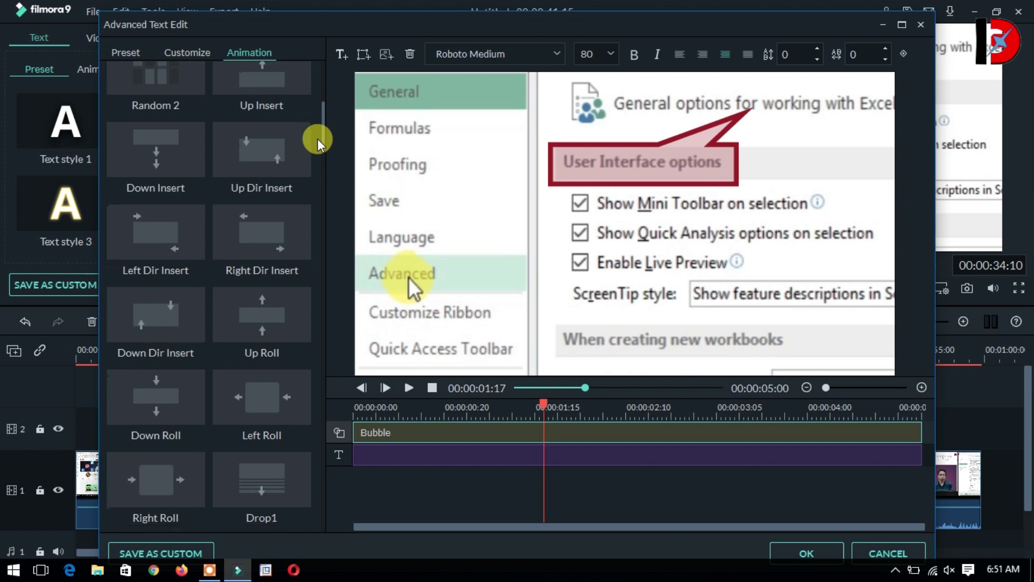
left_click(179, 205)
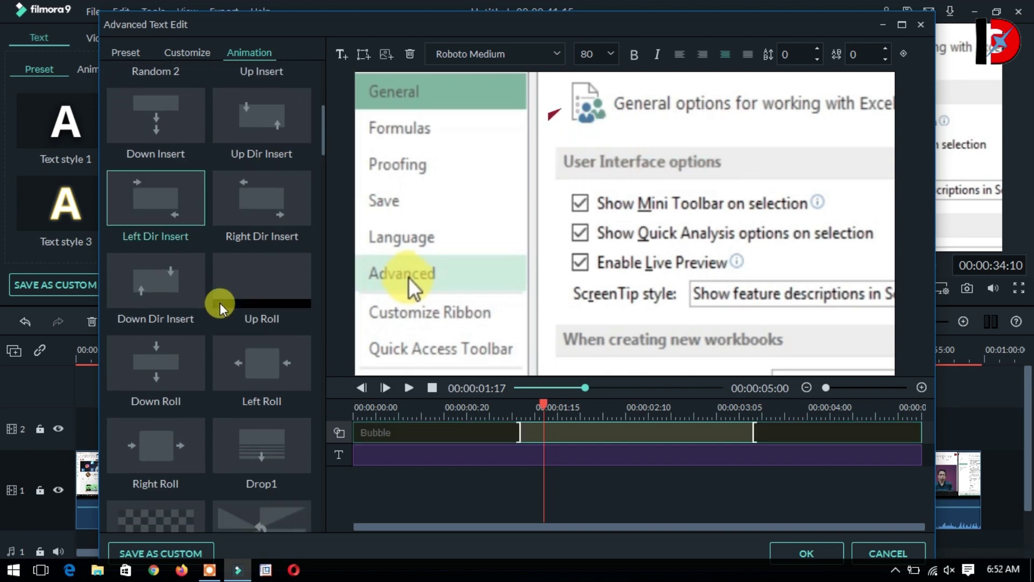
Apply the Pinwheel animation to the bubble and accept the advanced text edits
scroll(323, 135, "down", 5)
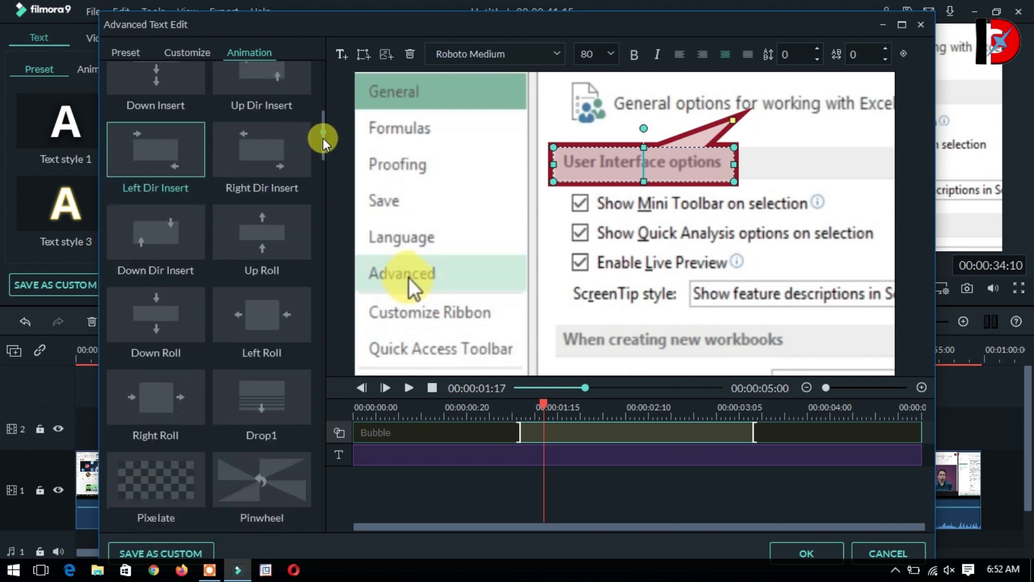
left_click(279, 276)
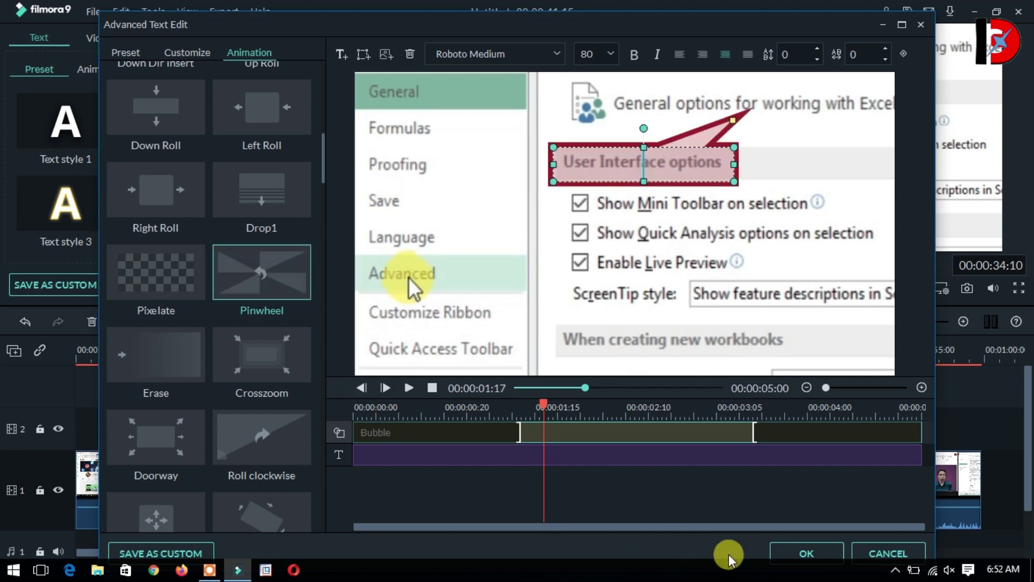
left_click(808, 553)
Play the timeline from before the zoom-in to preview the animated callout over the Excel Options dialog
left_click_drag(600, 346, 512, 351)
left_click(635, 266)
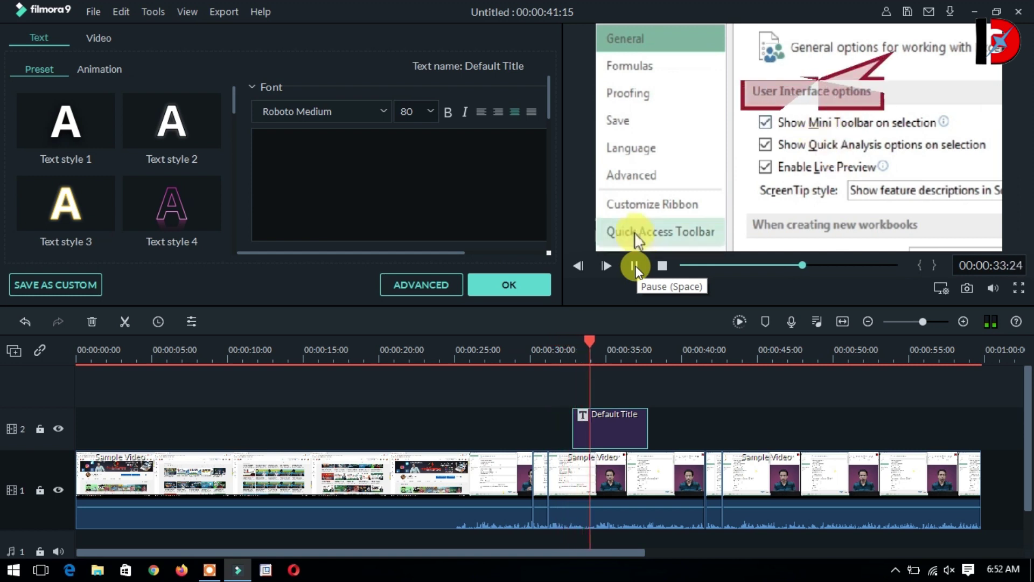
left_click(635, 266)
Move the Default Title clip to the start of the cropped segment and extend it to that segment's end
left_click_drag(610, 335, 506, 345)
left_click_drag(606, 425, 570, 429)
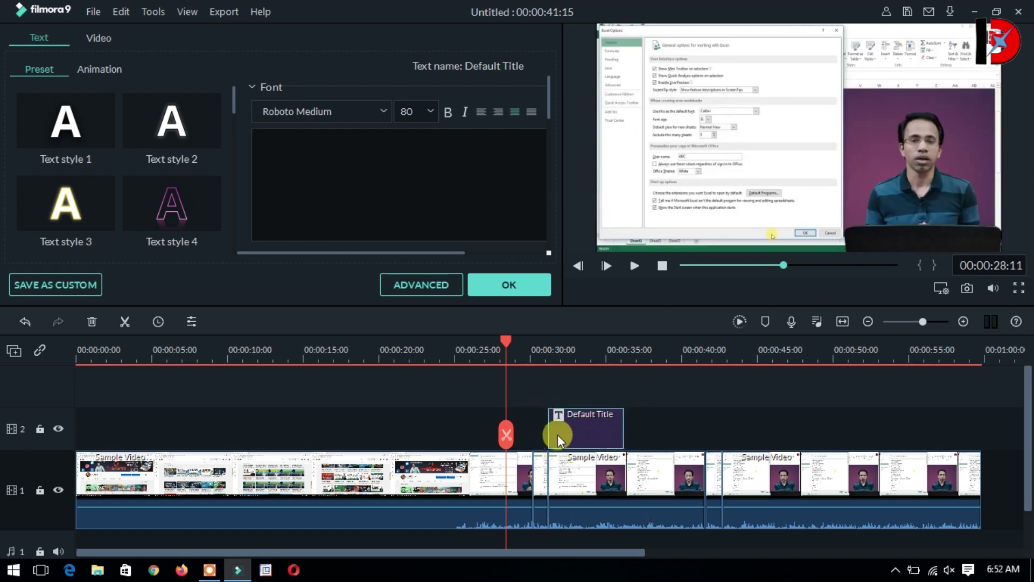
left_click_drag(623, 425, 704, 428)
Play from before the zoom-in until after the zoom-out to preview the extended callout
left_click_drag(502, 349, 512, 343)
left_click(632, 266)
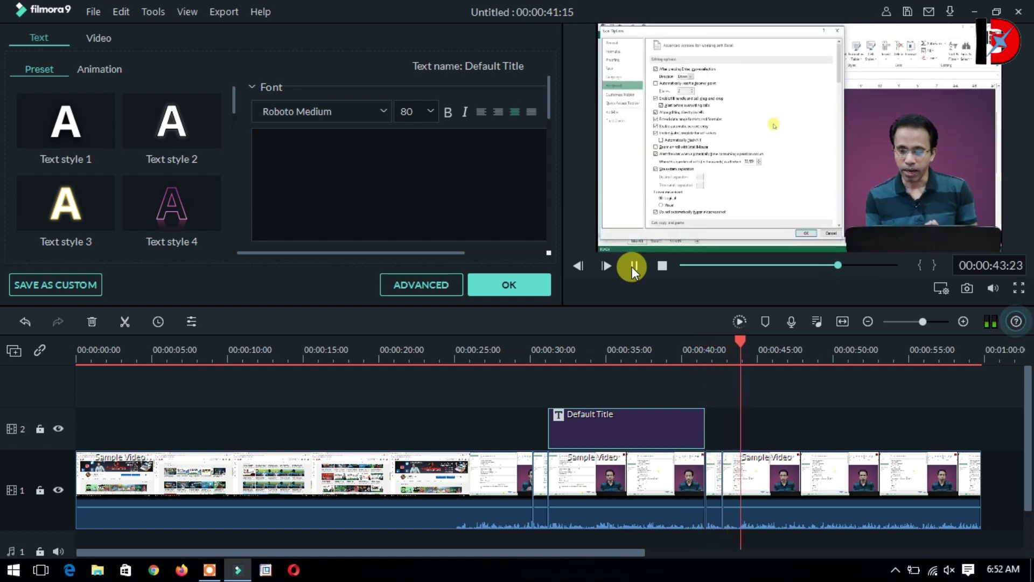
left_click(634, 269)
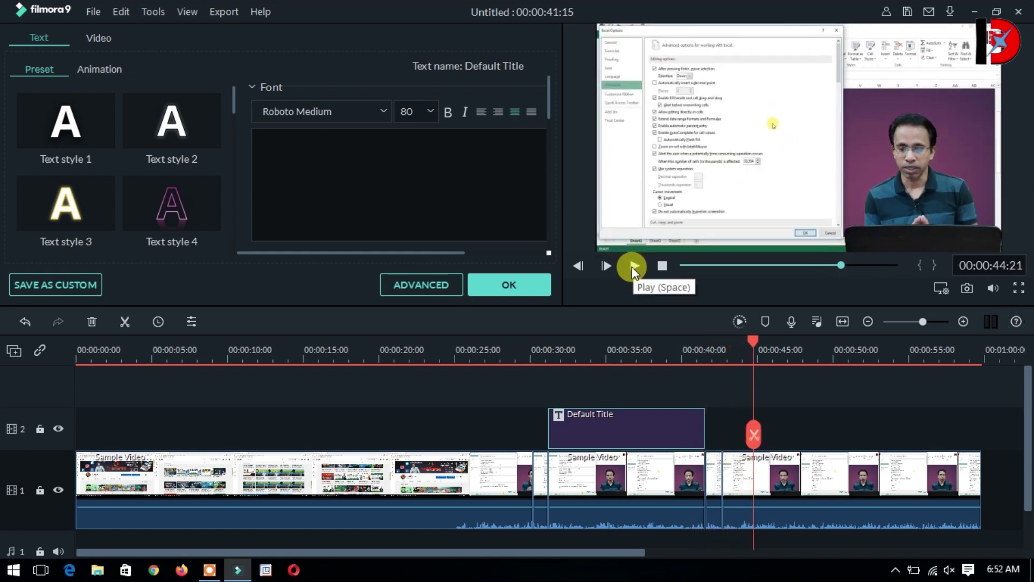